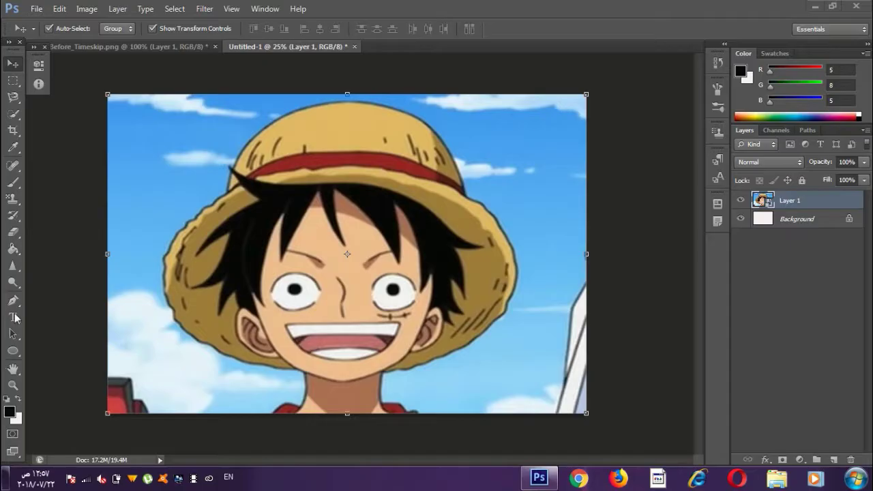
Trace the hat crown as a semi-transparent tan shape over the picture
click(450, 164)
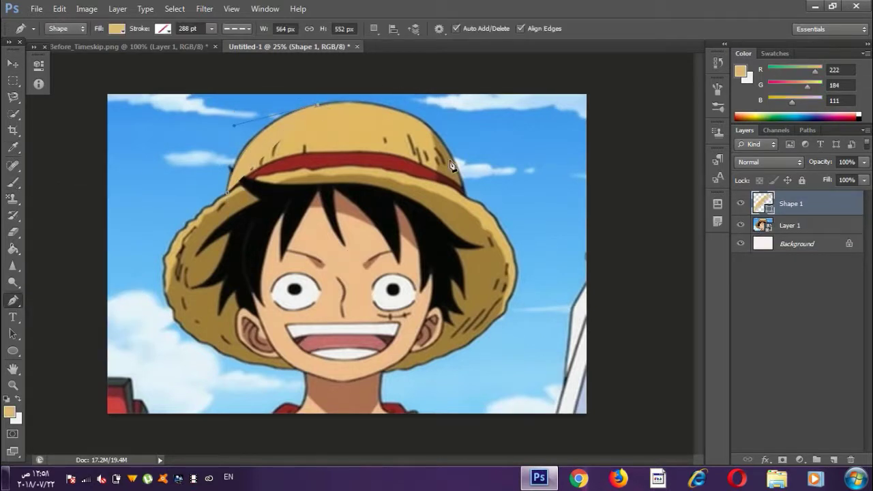
key(0)
key(8)
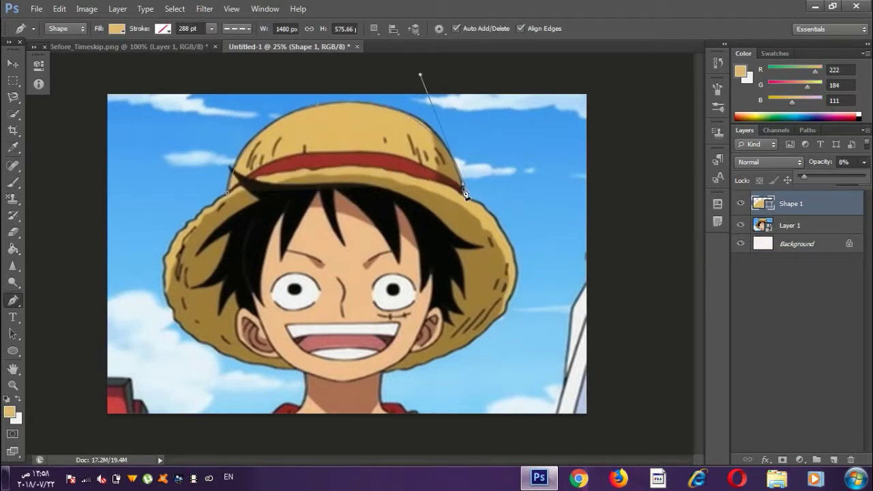
drag(278, 161, 378, 137)
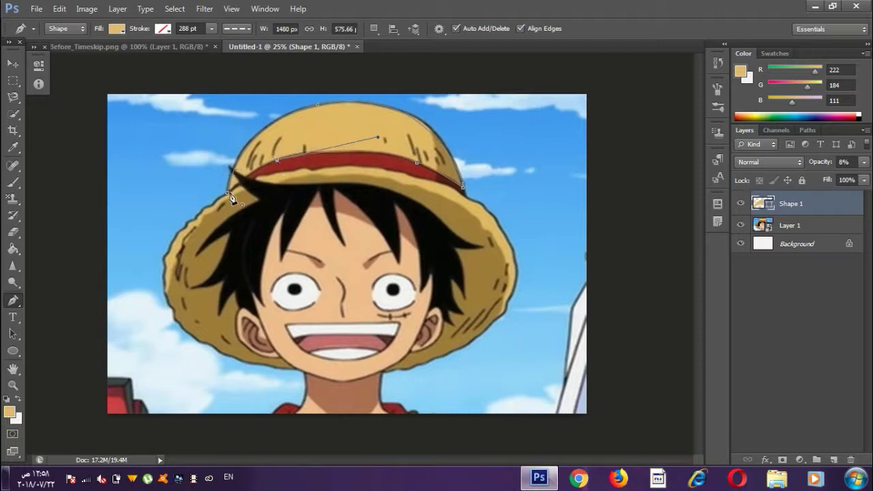
key(i)
click(328, 158)
Sample the band's red and trace the hat band as a partly transparent red shape
key(p)
click(273, 149)
click(346, 149)
click(462, 188)
key(2)
key(1)
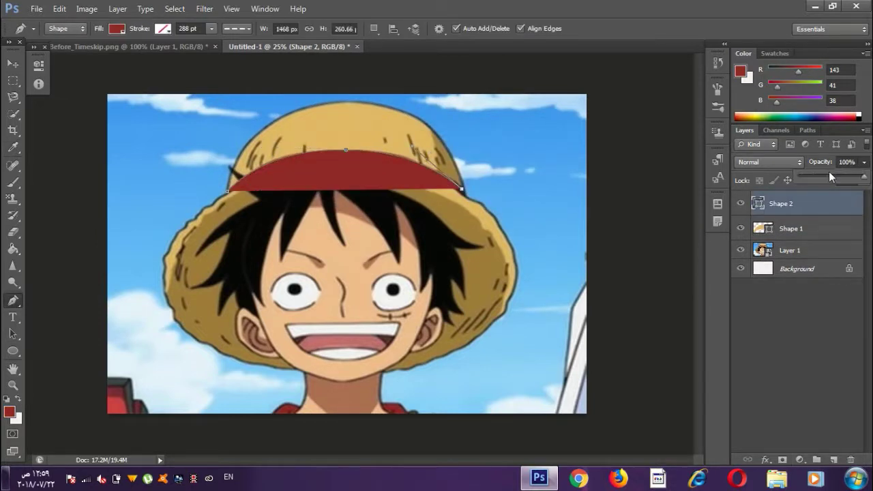
click(465, 198)
click(416, 177)
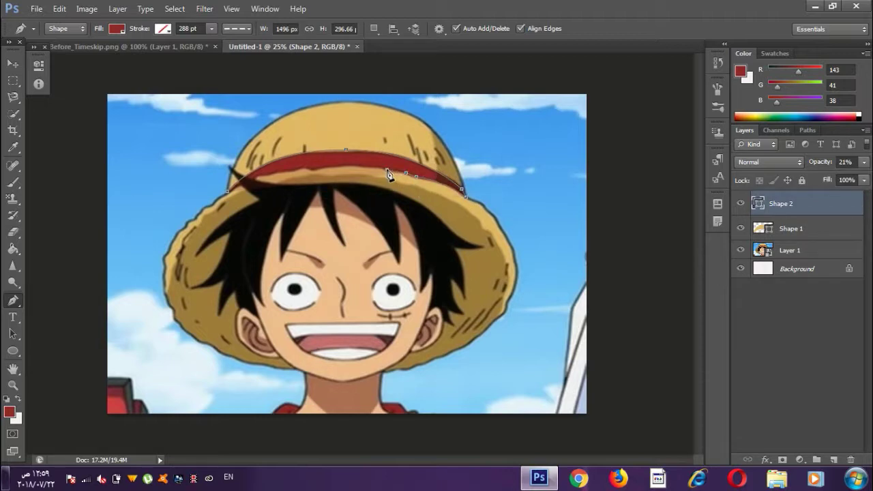
click(303, 170)
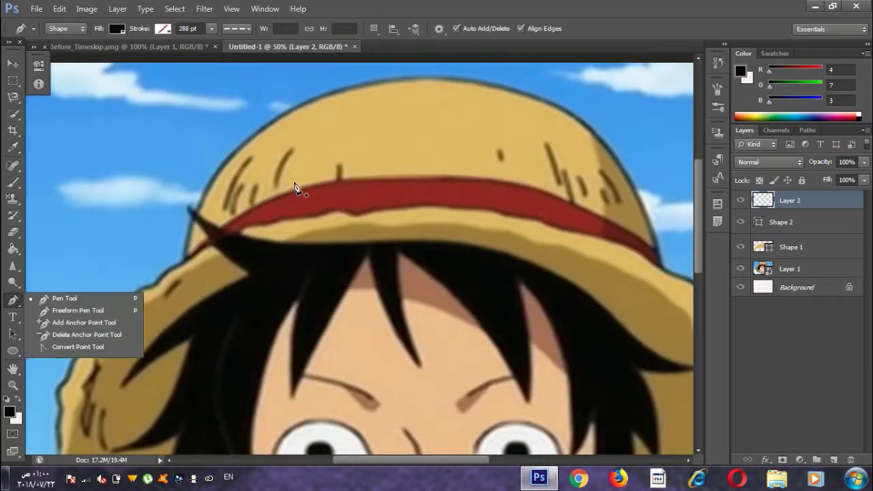
Draw the first curved black straw marks across the left of the hat crown
ctrl+click(220, 175)
click(213, 243)
drag(263, 144, 285, 146)
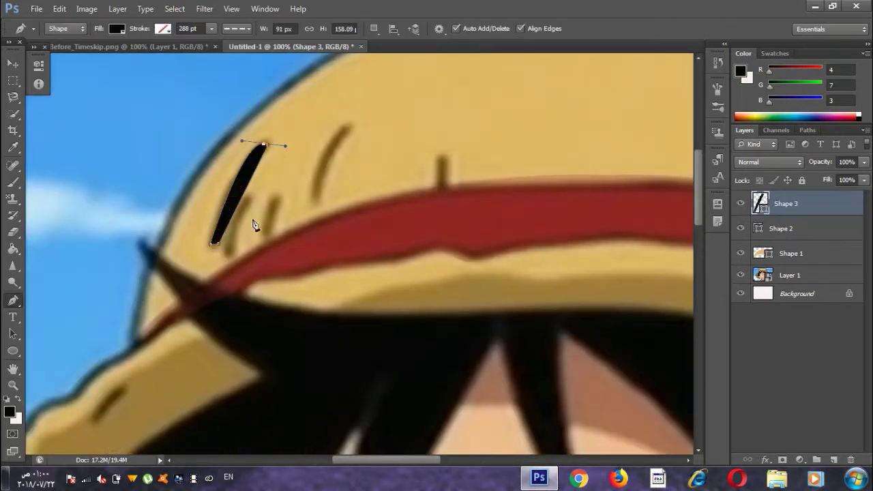
click(277, 198)
drag(270, 237, 295, 228)
click(348, 128)
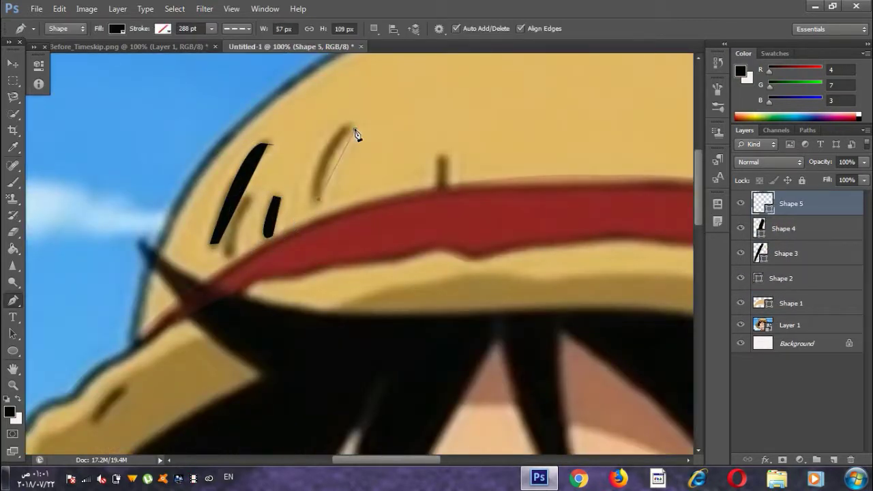
click(321, 196)
click(438, 159)
click(440, 183)
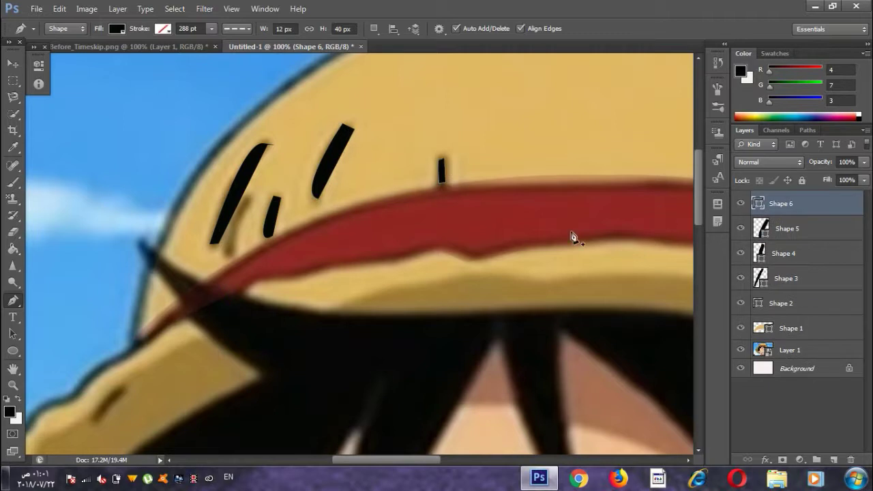
Draw the remaining small and long black straw strokes on the hat's right side
scroll(571, 237, right, 5)
click(240, 129)
click(247, 145)
click(336, 115)
click(362, 191)
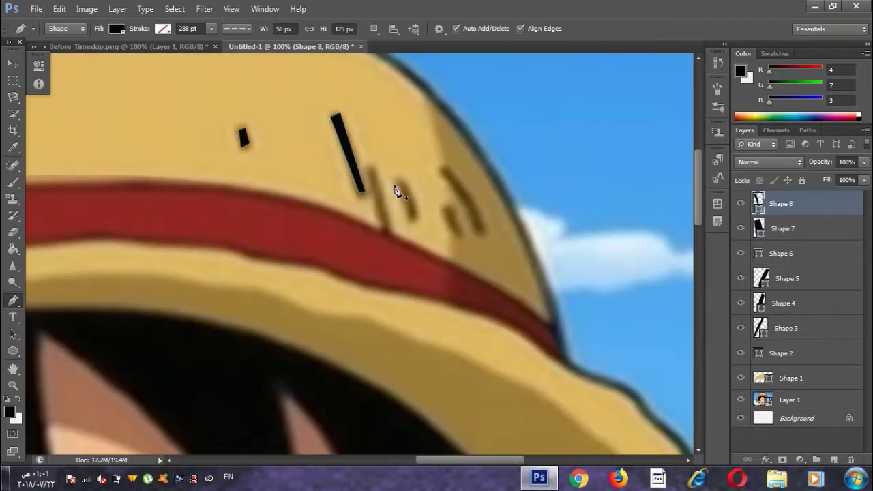
click(401, 183)
click(413, 208)
click(445, 172)
Merge the selected straw-mark layers into one Shape 10 layer and zoom back out to fit
click(480, 229)
ctrl+click(791, 253)
shift+click(785, 378)
key(ctrl+e)
click(791, 253)
key(ctrl+minus)
key(Return)
key(ctrl+minus)
click(13, 300)
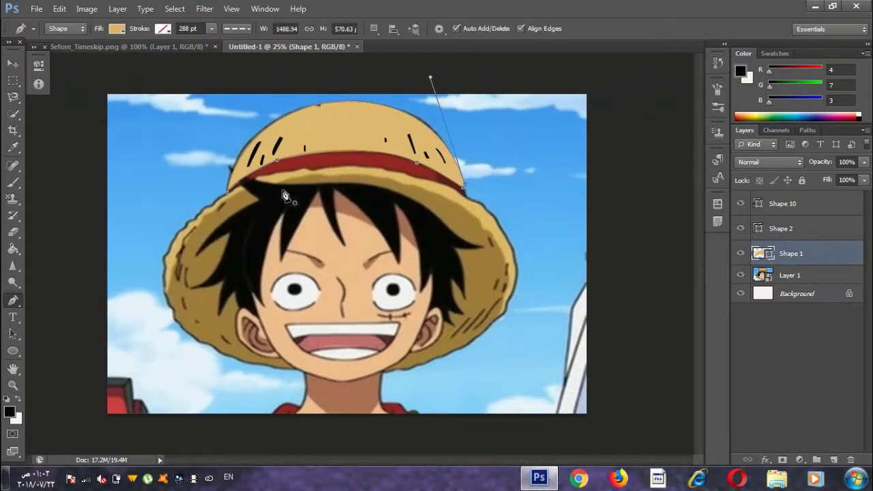
click(781, 228)
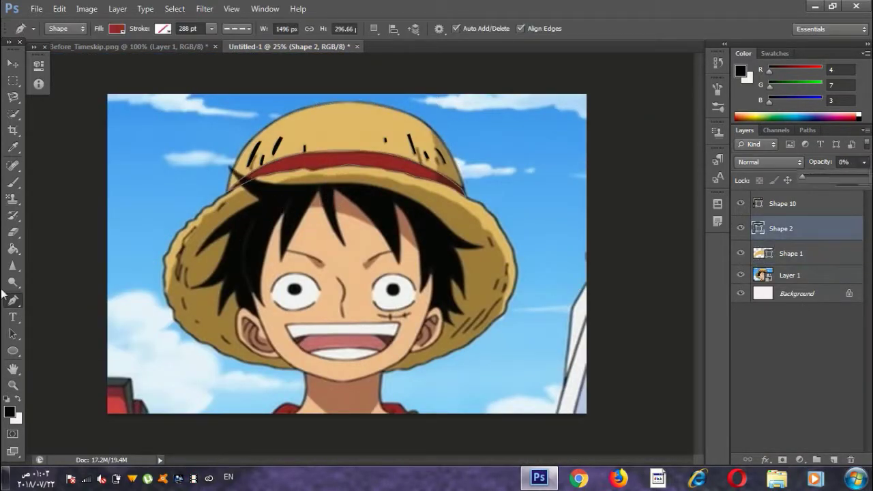
Begin the black hair outline around the left spikes, with the shape made see-through
click(294, 186)
click(229, 168)
click(259, 198)
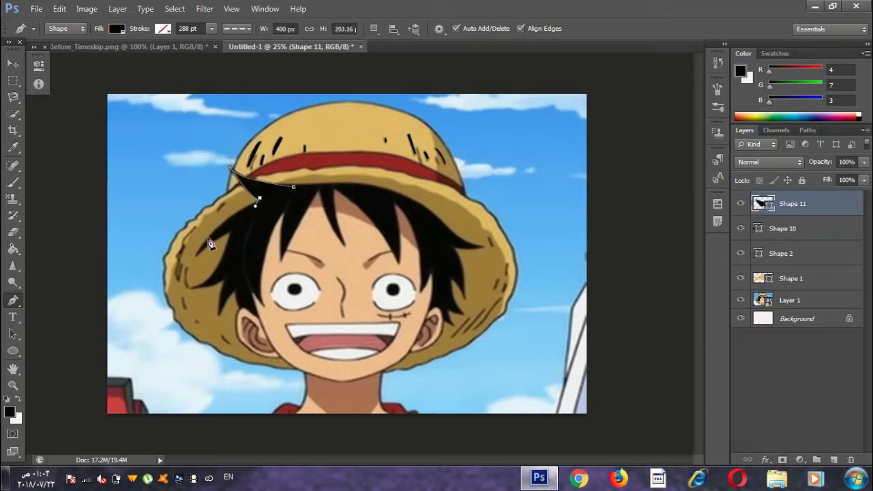
click(226, 280)
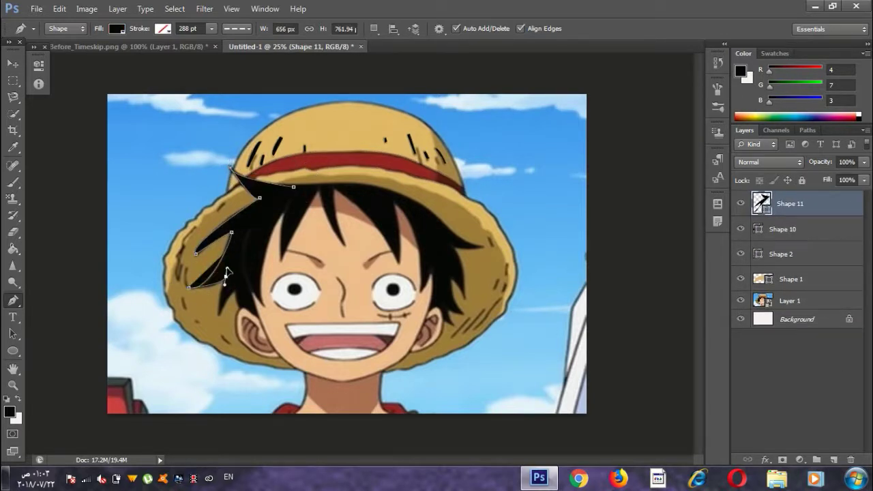
click(219, 312)
key(0)
key(6)
drag(324, 189, 279, 266)
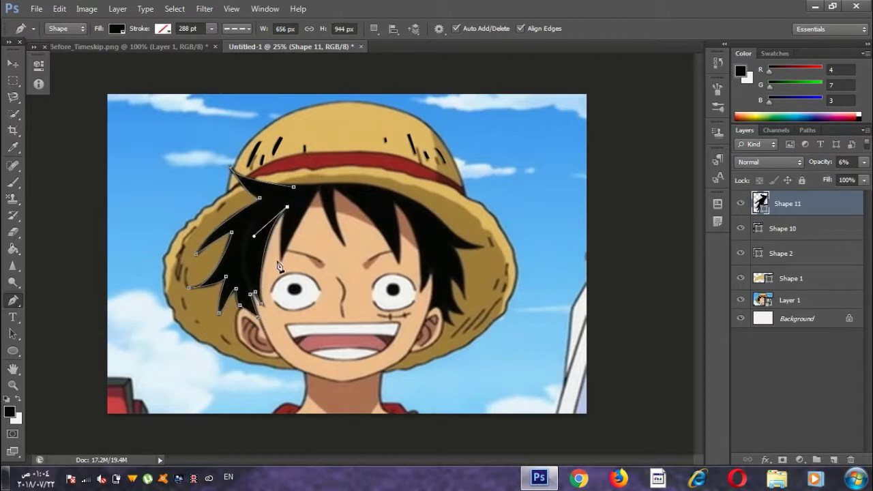
Finish the hair spikes on the right as Shape 11 at 100% opacity, and add an empty layer
click(338, 243)
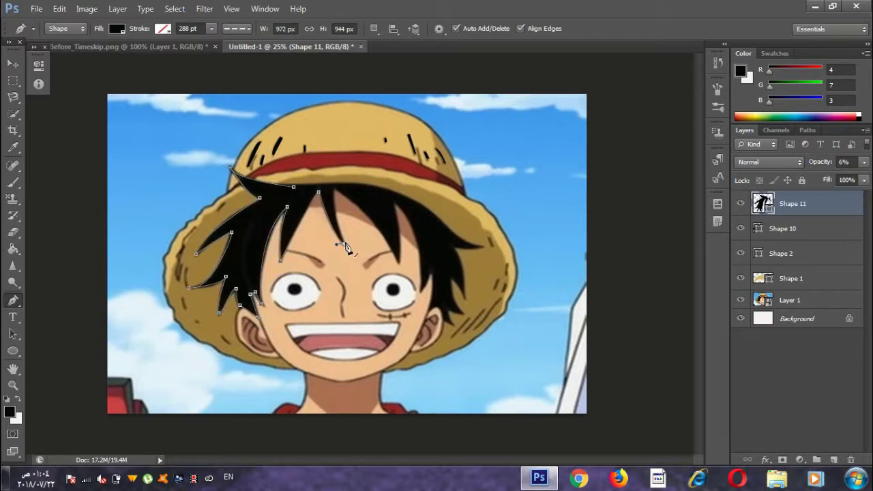
click(393, 201)
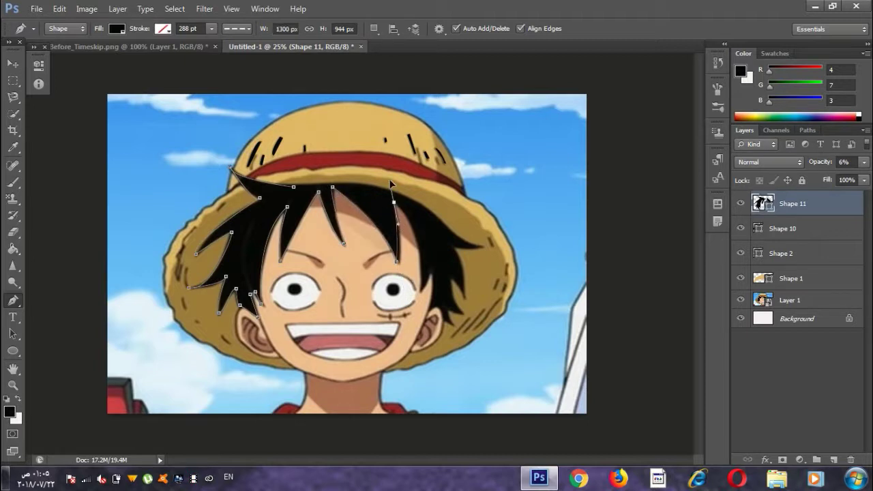
click(419, 287)
click(430, 268)
click(435, 308)
click(459, 310)
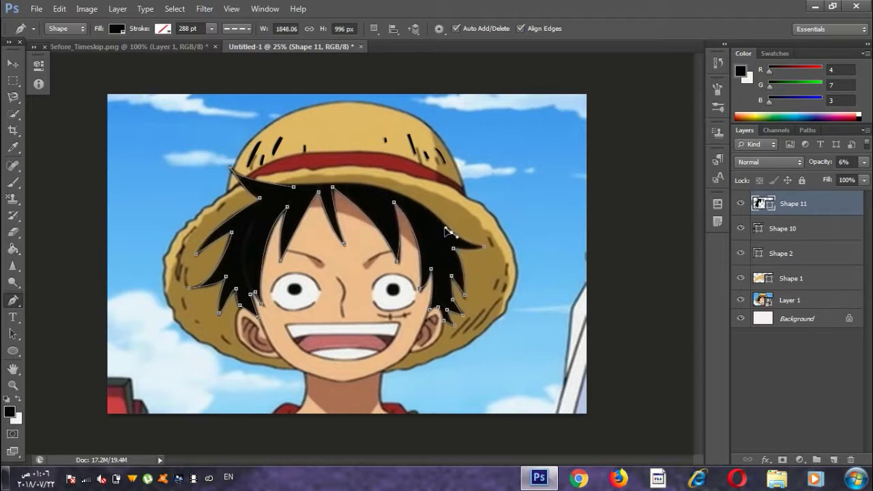
click(864, 162)
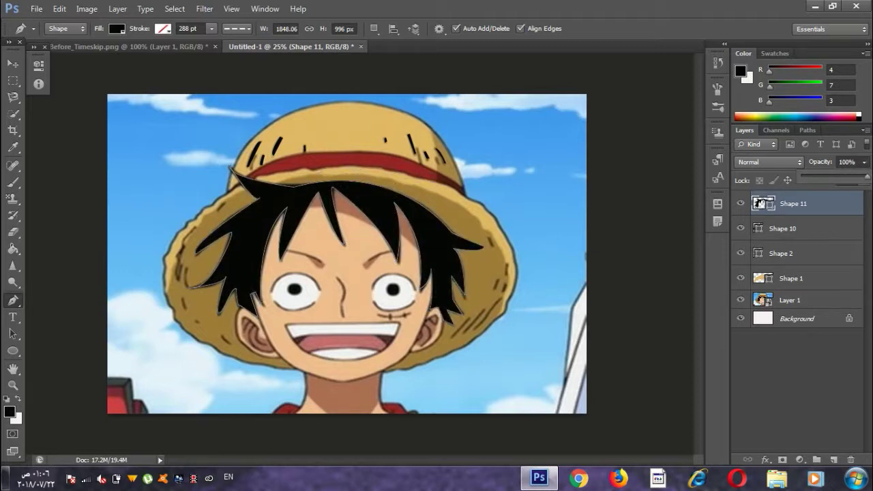
click(791, 203)
key(ctrl+shift+alt+n)
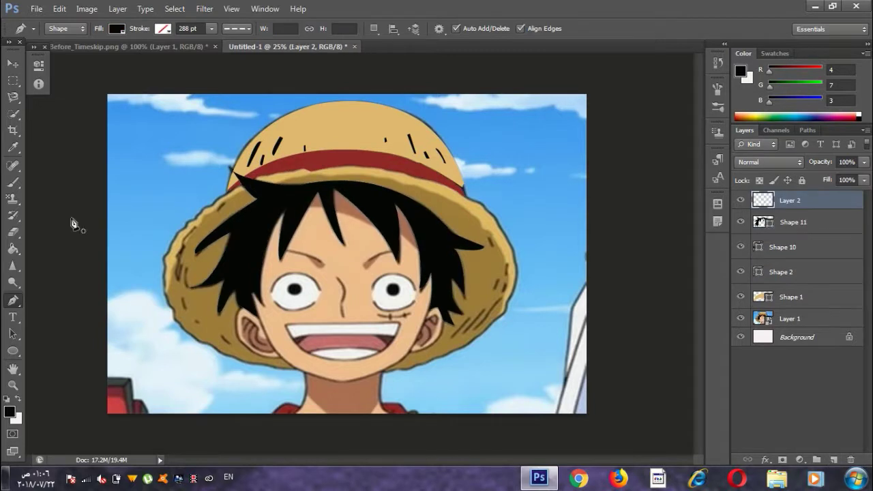
Sample the hat's tan colour and begin tracing the brim's left edge
key(i)
click(477, 211)
right_click(13, 300)
click(61, 296)
click(243, 185)
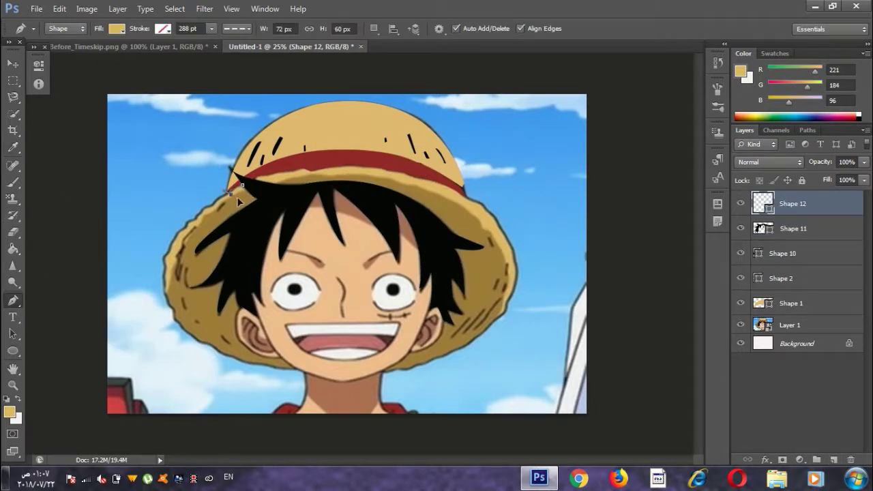
click(215, 204)
click(205, 207)
click(190, 226)
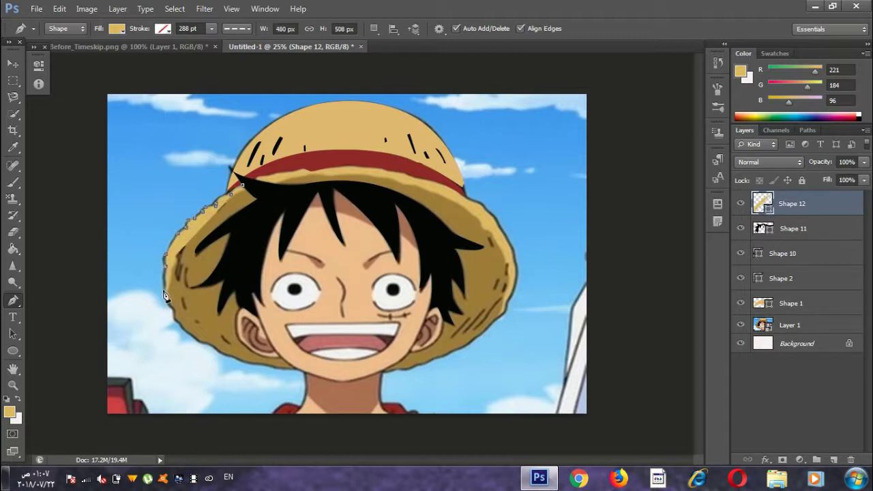
Close the left brim as Shape 12 and move it below the hair's Shape 11
click(166, 257)
click(166, 292)
click(173, 314)
click(201, 343)
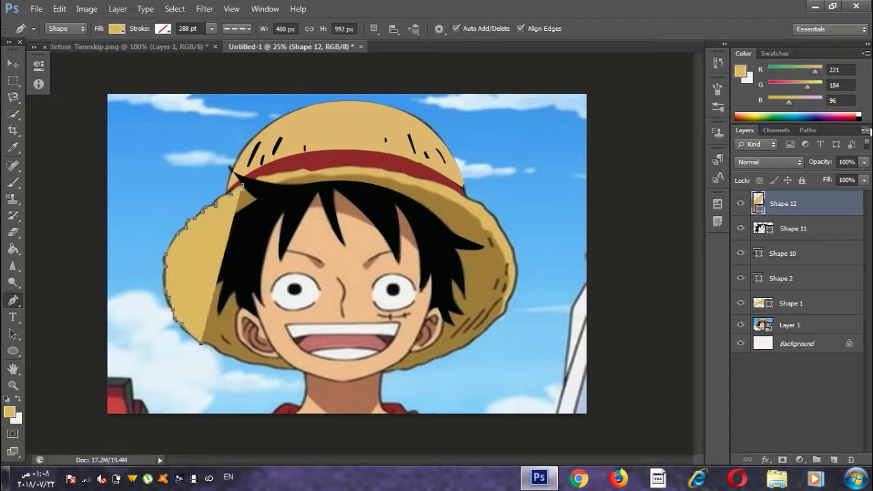
key(1)
click(260, 363)
click(295, 367)
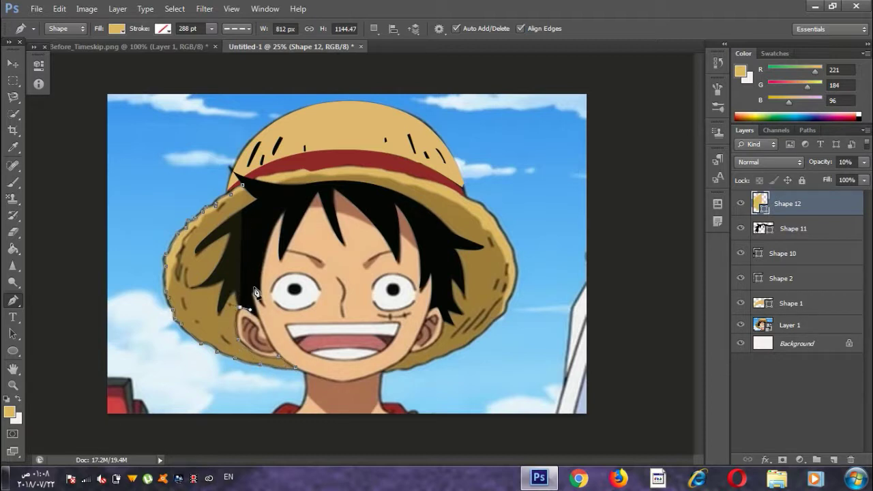
click(242, 185)
drag(787, 203, 789, 235)
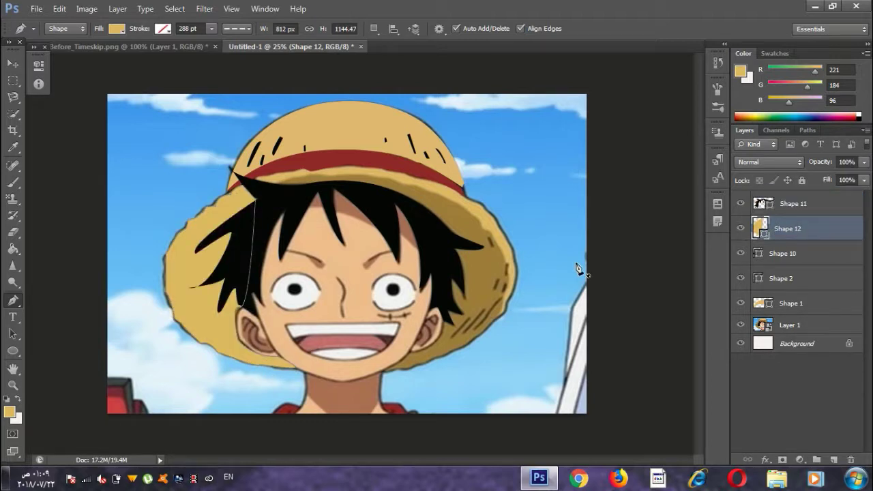
Trace the hat's right brim and band from the chin upward as tan Shape 13
click(383, 371)
click(399, 373)
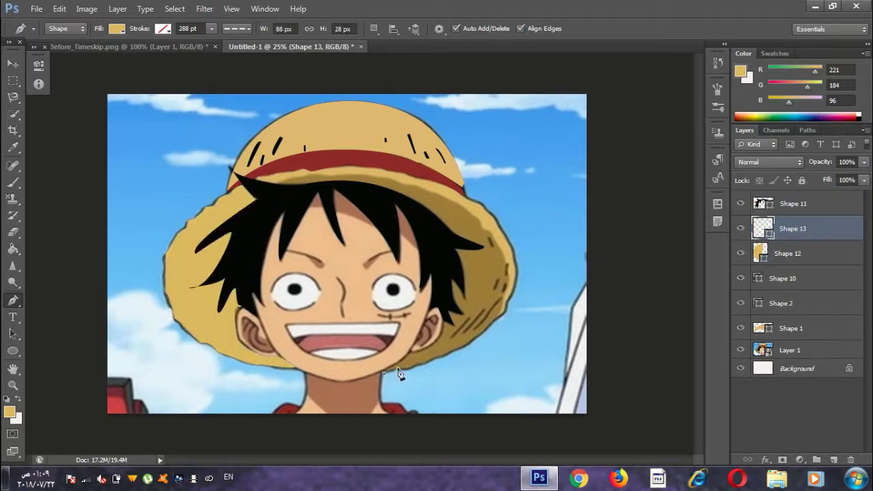
click(505, 312)
click(515, 260)
click(499, 224)
click(466, 197)
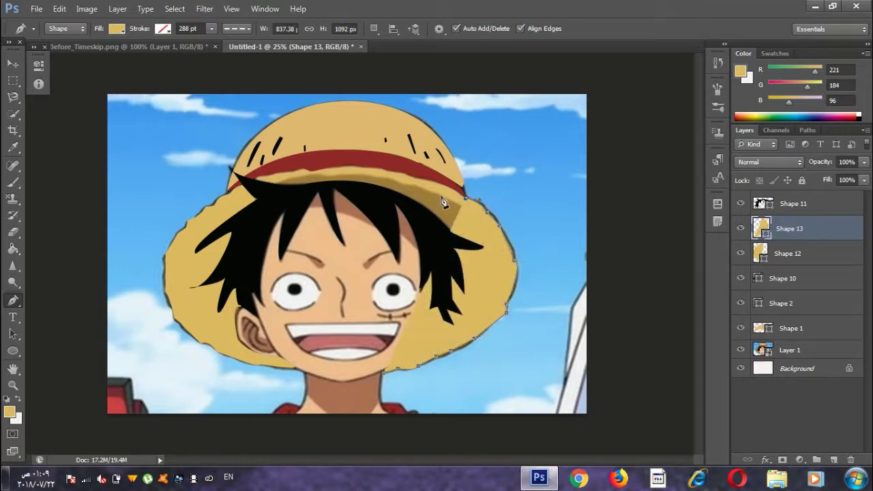
click(384, 170)
click(311, 171)
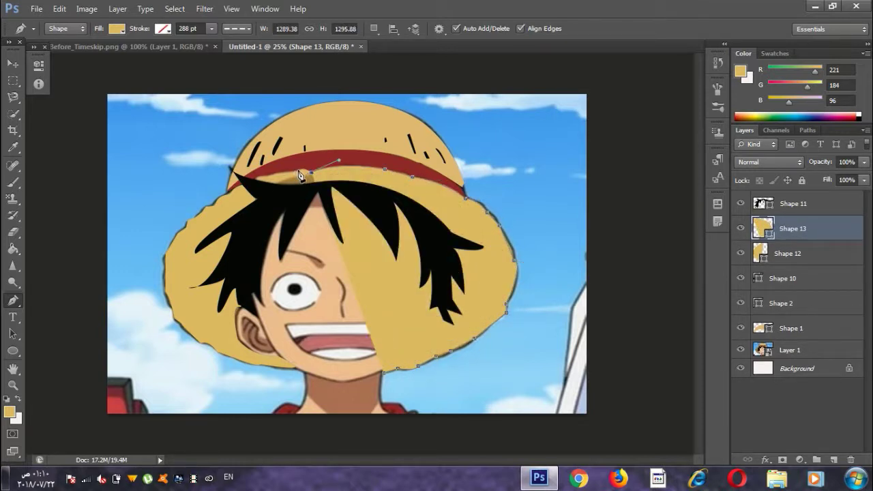
drag(255, 178, 293, 190)
key(0)
key(0)
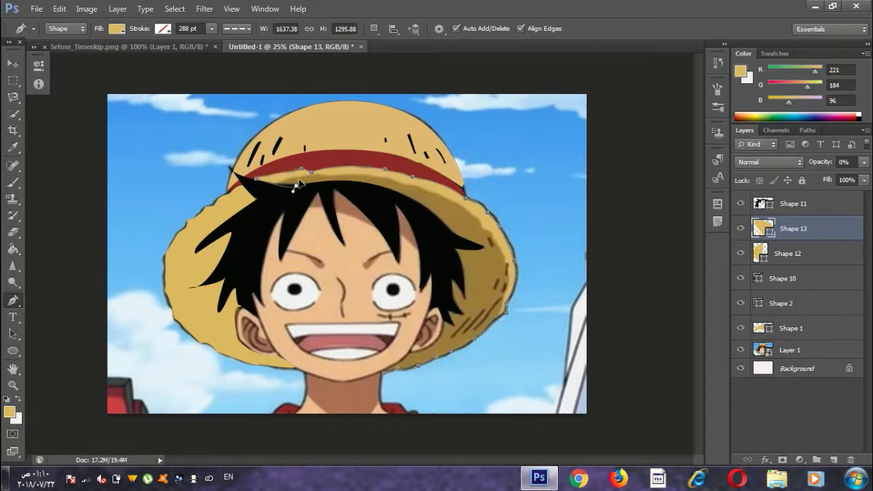
click(452, 232)
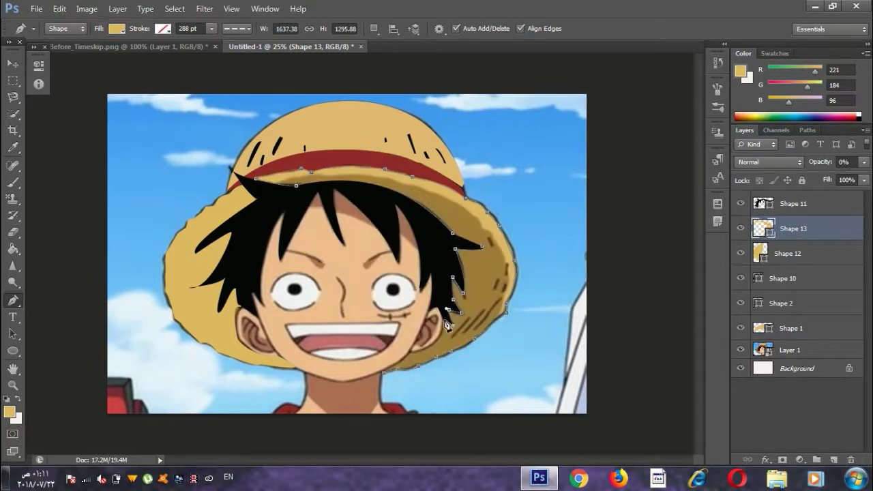
click(375, 377)
Zoom in on the face, set the shape fill to black, and outline the left eye
key(0)
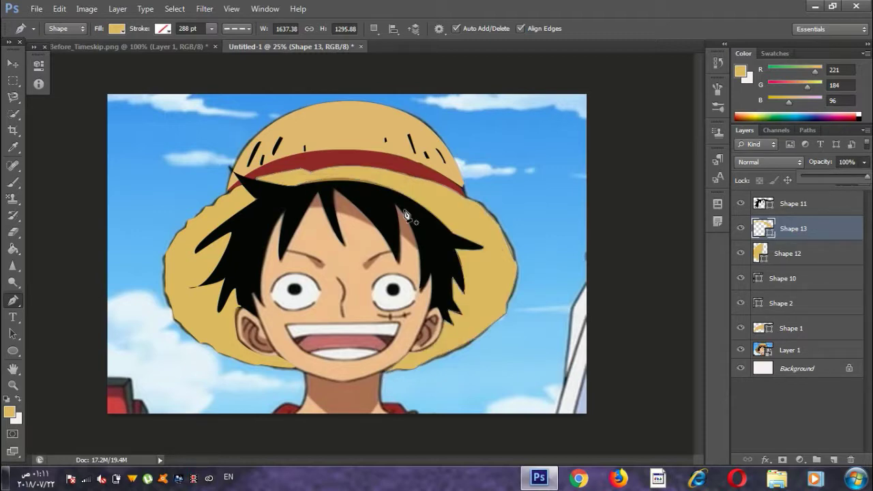
key(ctrl+plus)
key(ctrl+plus)
key(ctrl+plus)
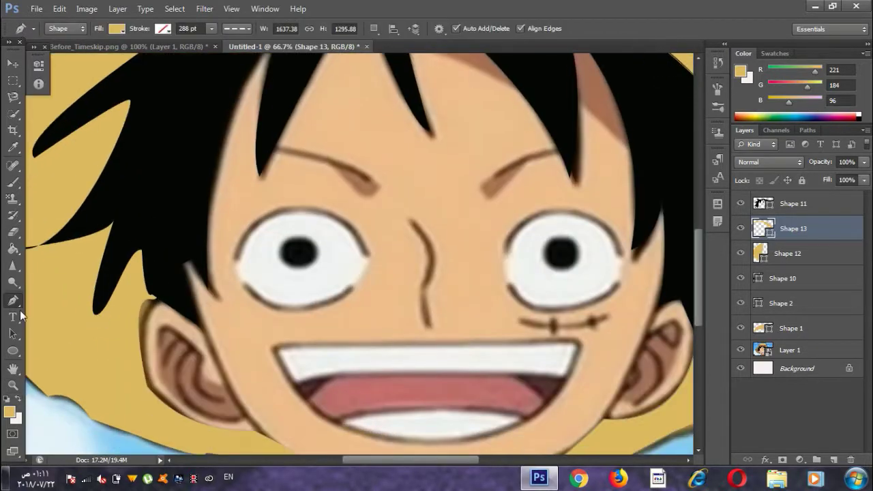
key(i)
click(137, 156)
key(p)
click(305, 208)
click(233, 261)
click(116, 28)
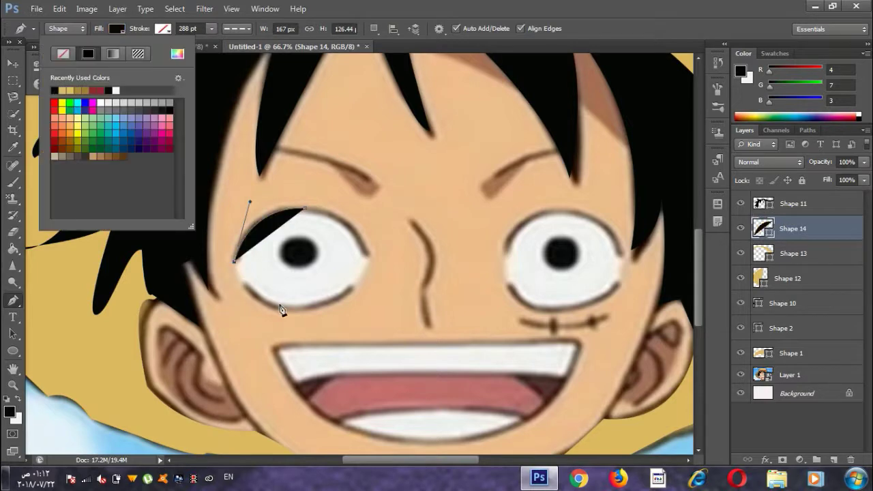
click(295, 307)
click(369, 256)
key(ctrl+z)
click(364, 271)
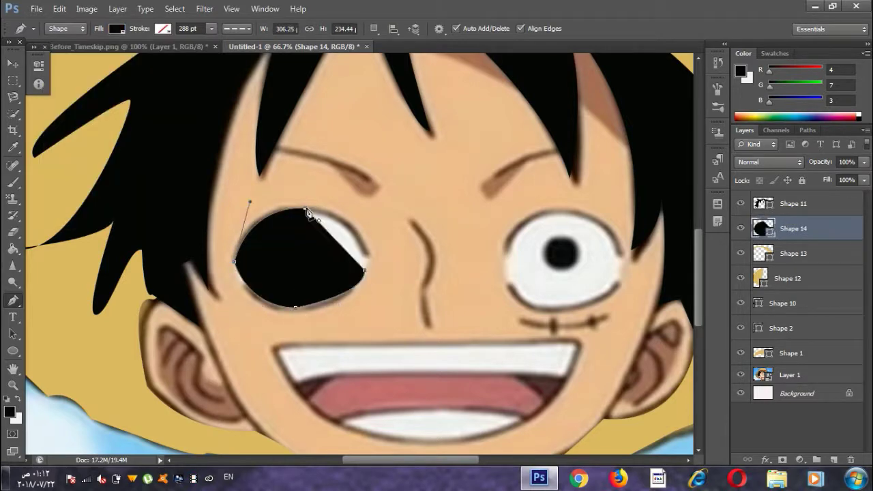
Curve the left eye ring with Convert Point and set it to fill only inside the shape
right_click(12, 300)
click(60, 339)
drag(295, 308, 302, 315)
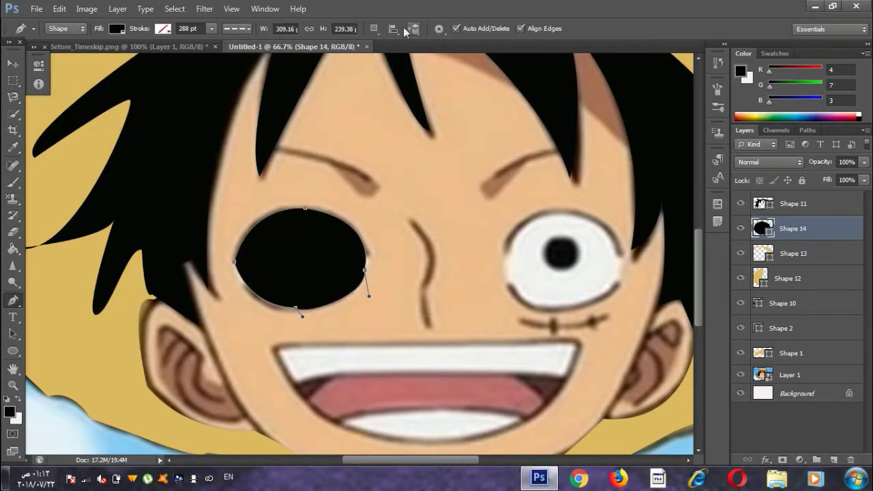
click(372, 28)
click(409, 53)
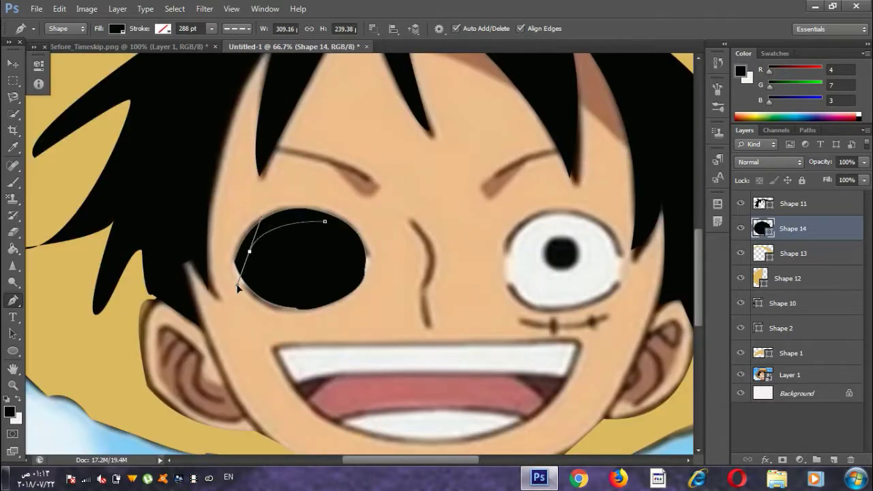
key(0)
key(0)
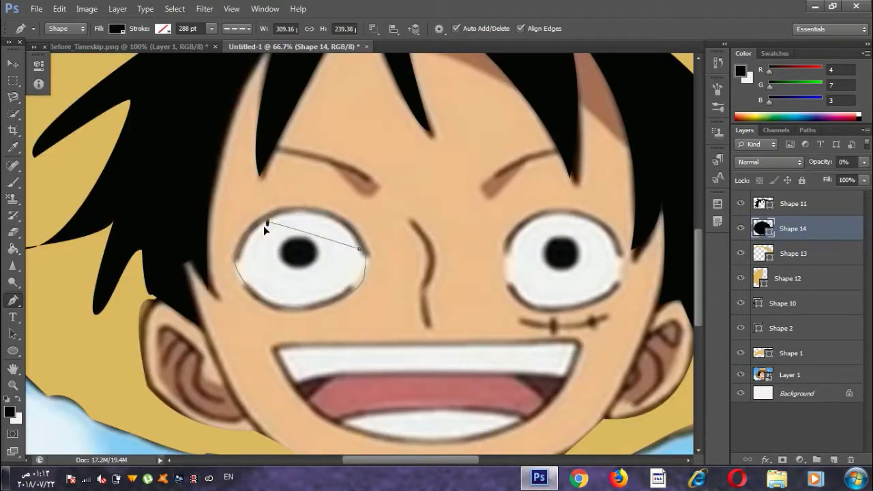
drag(269, 229, 235, 268)
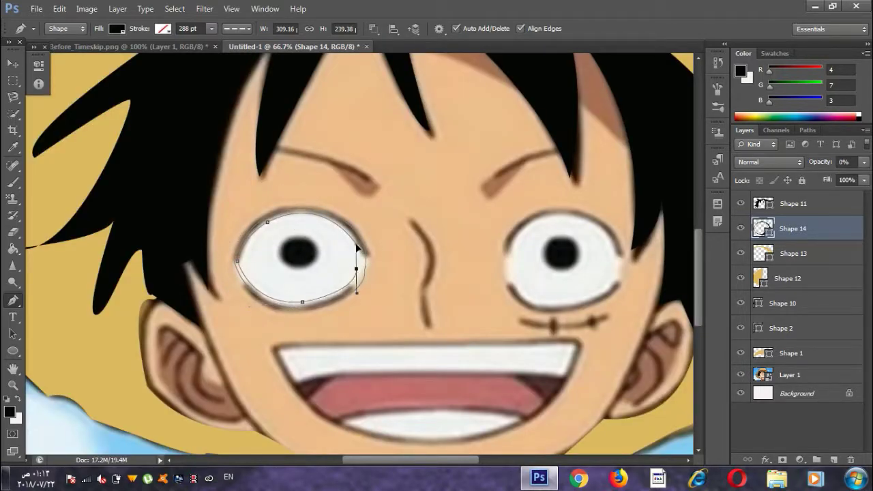
key(0)
Draw the left and right black pupils as small closed shapes
click(284, 244)
click(298, 265)
click(294, 233)
click(552, 242)
click(577, 251)
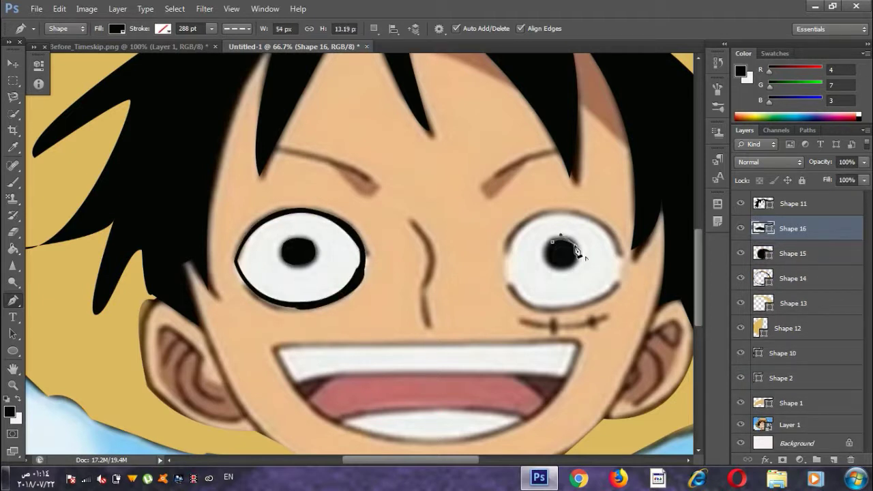
click(562, 267)
click(543, 256)
click(552, 242)
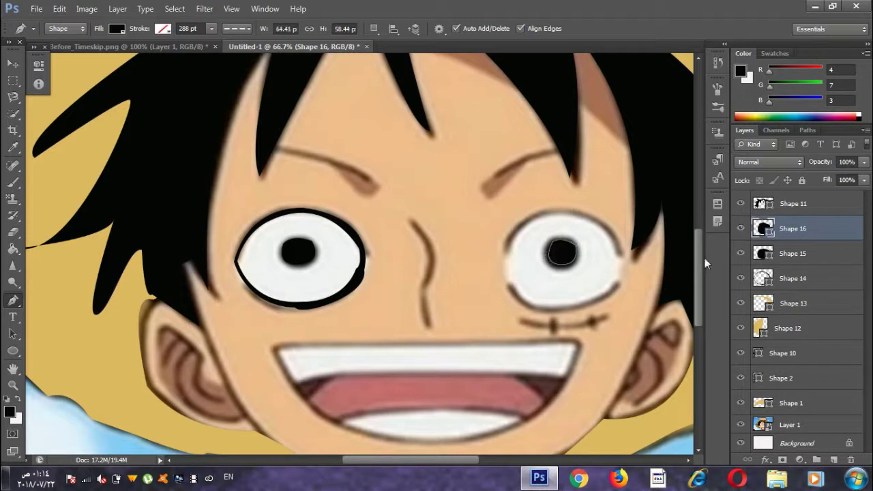
Trace the right eye's curved outer outline and fade the shape for tracing
click(623, 250)
drag(506, 246, 495, 273)
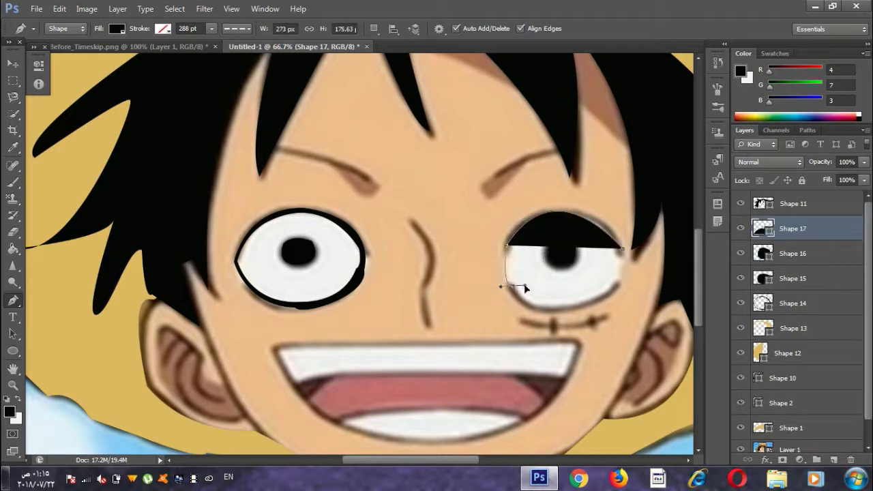
click(512, 285)
drag(619, 288, 662, 225)
drag(622, 250, 600, 236)
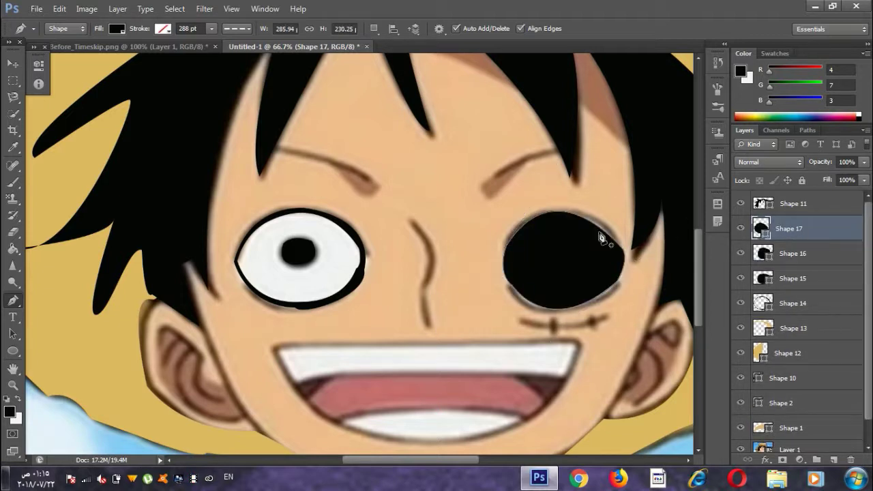
drag(823, 176, 804, 177)
Trace the right eye's inner edge to complete the ring at full opacity
click(558, 217)
click(510, 255)
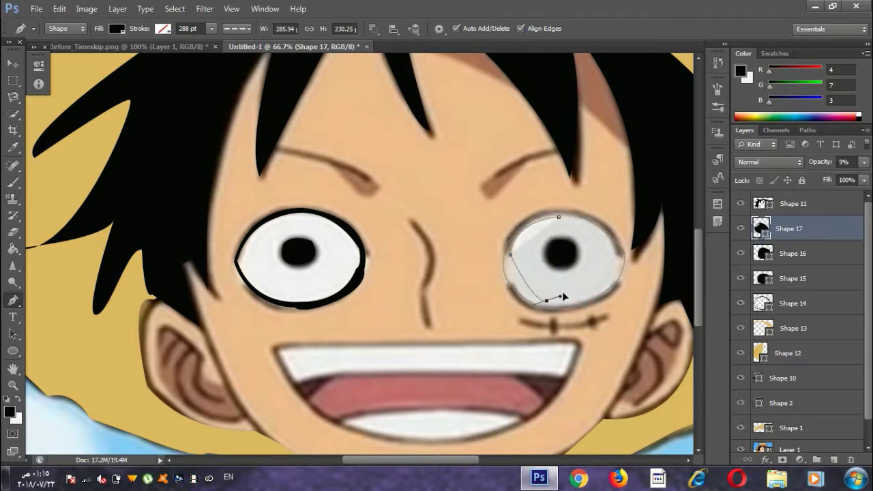
click(546, 300)
drag(614, 278, 647, 242)
drag(559, 217, 606, 239)
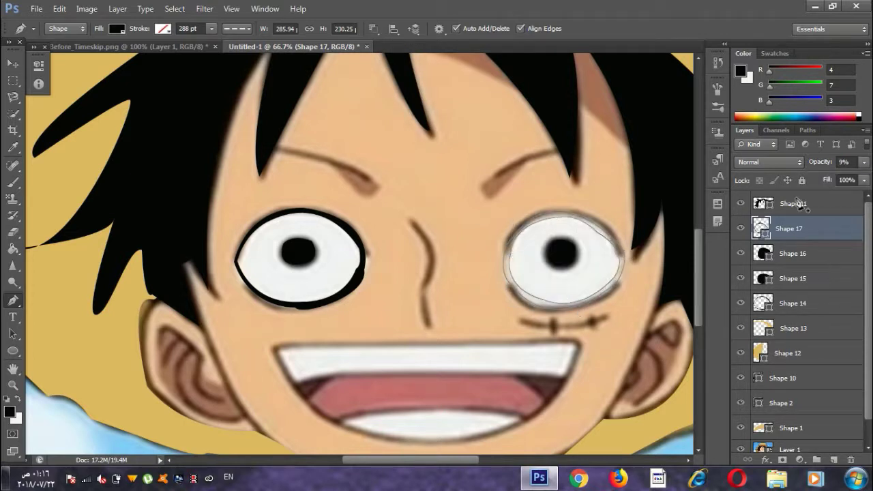
key(0)
click(498, 176)
click(373, 29)
click(392, 41)
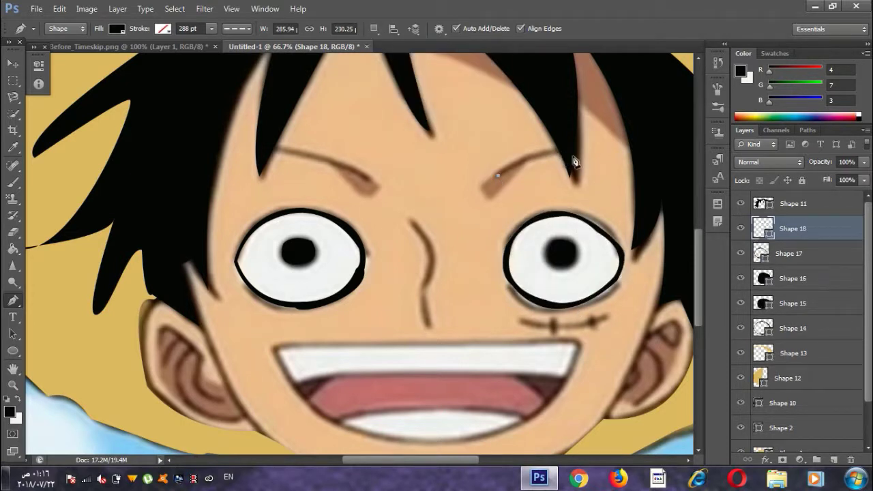
Finish the thin right eyebrow and start the black left eyebrow shape
click(558, 158)
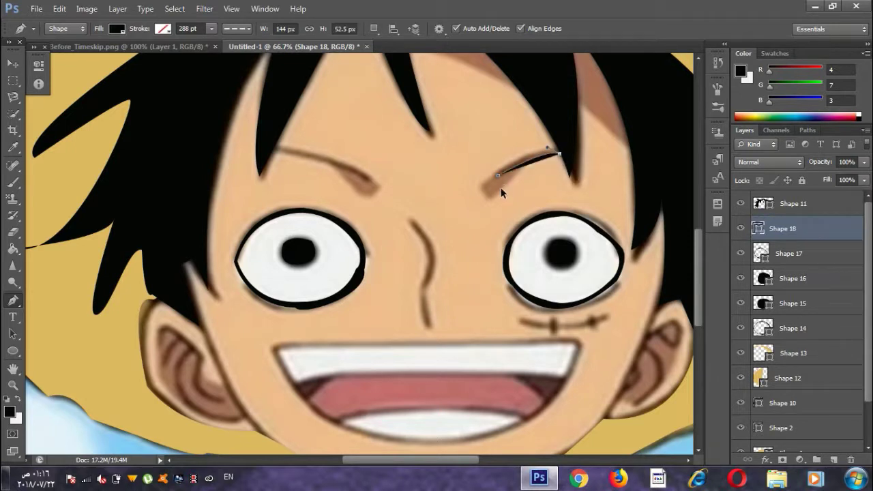
click(554, 150)
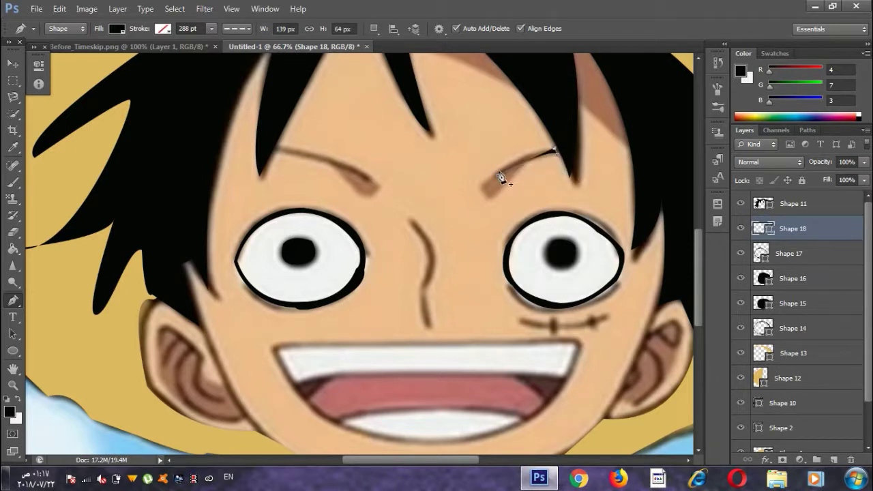
click(276, 147)
click(369, 179)
scroll(601, 275, down, 1)
Trace Luffy's black nose line, briefly lowering its opacity to check the reference
click(411, 195)
click(433, 247)
click(427, 266)
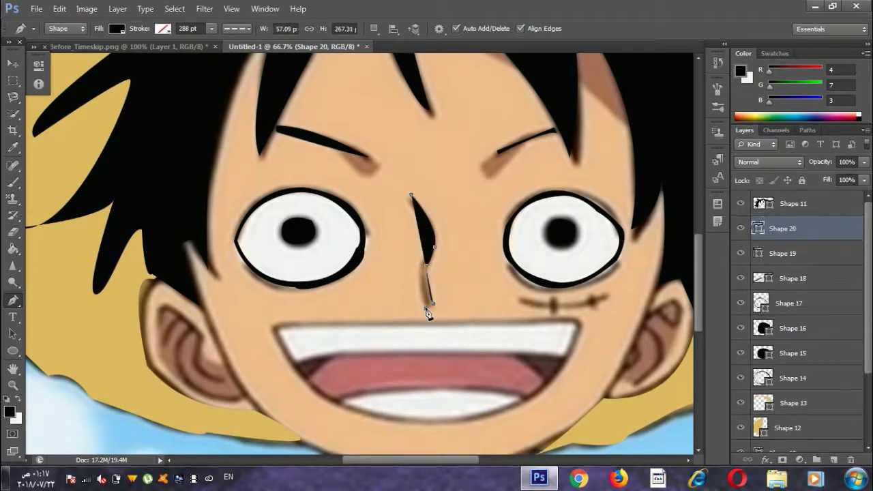
click(425, 308)
key(1)
key(3)
key(Return)
scroll(411, 210, down, 1)
key(0)
Draw the black scar line under the right eye and a first stitch mark across it
click(521, 294)
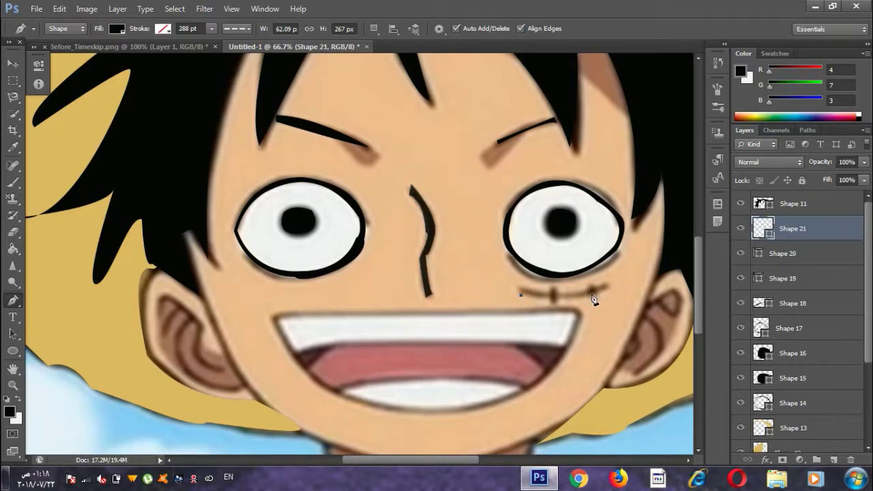
drag(609, 286, 626, 270)
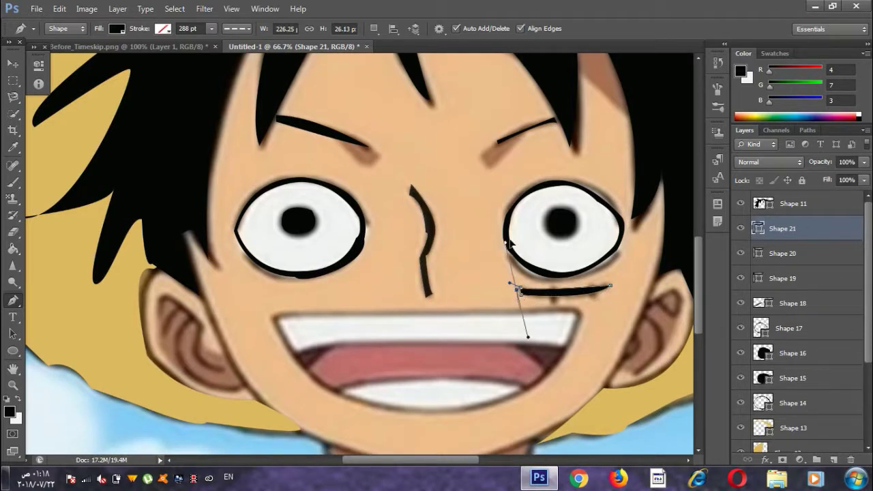
key(Return)
click(555, 311)
click(554, 290)
key(Return)
Add another stitch mark, nudge one stitch down, and zoom out to the whole drawing
click(590, 288)
scroll(613, 316, up, 1)
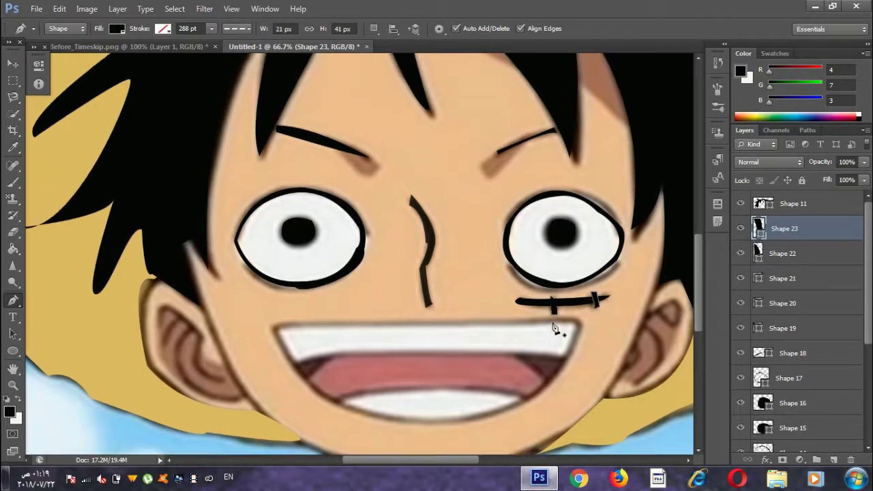
key(v)
drag(557, 305, 557, 310)
key(z)
key(ctrl+minus)
key(ctrl+minus)
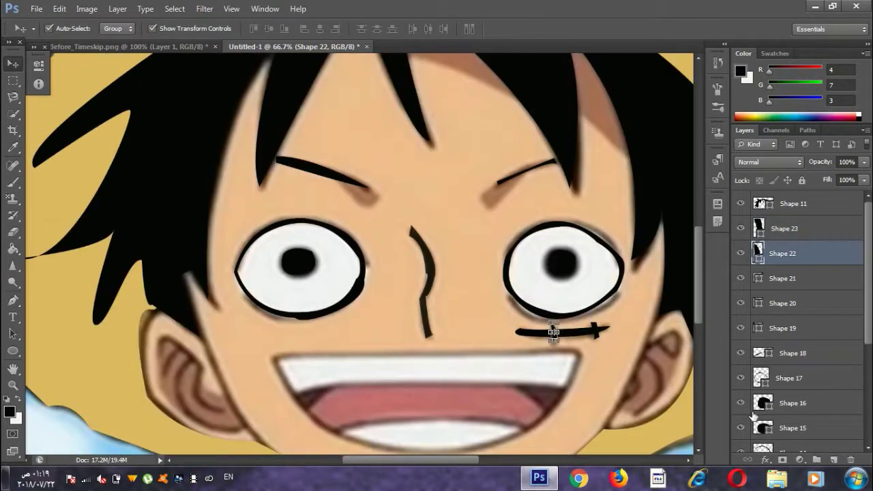
key(ctrl+minus)
scroll(300, 248, up, 4)
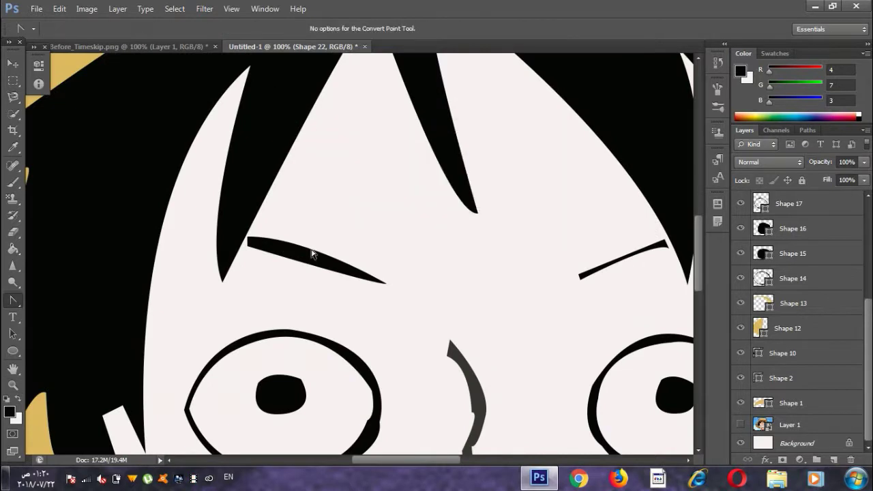
click(302, 253)
scroll(195, 277, up, 1)
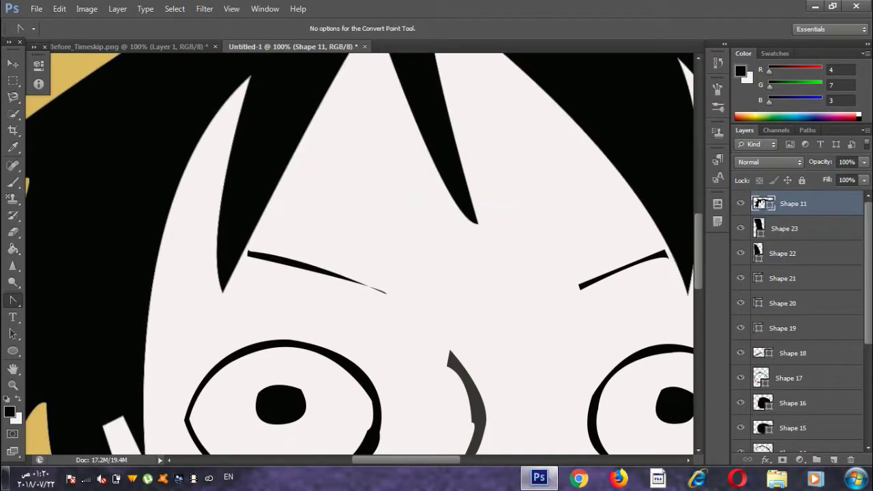
click(664, 258)
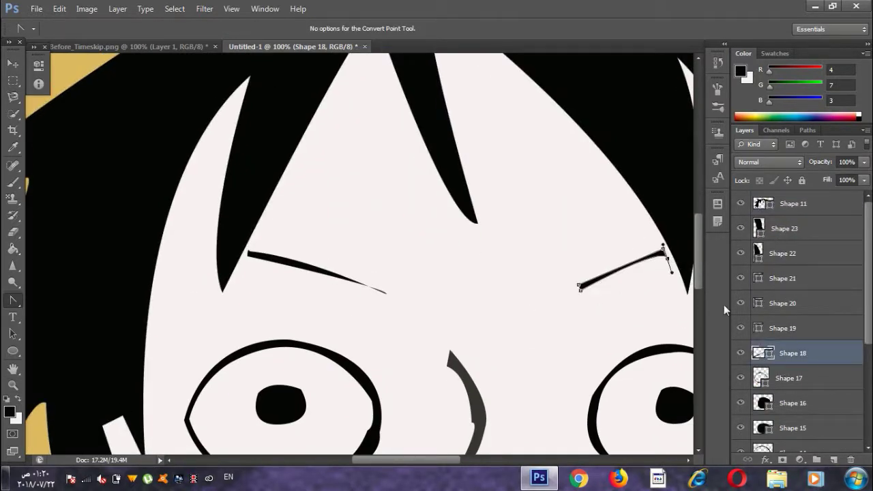
key(v)
scroll(425, 253, down, 2)
scroll(425, 253, down, 1)
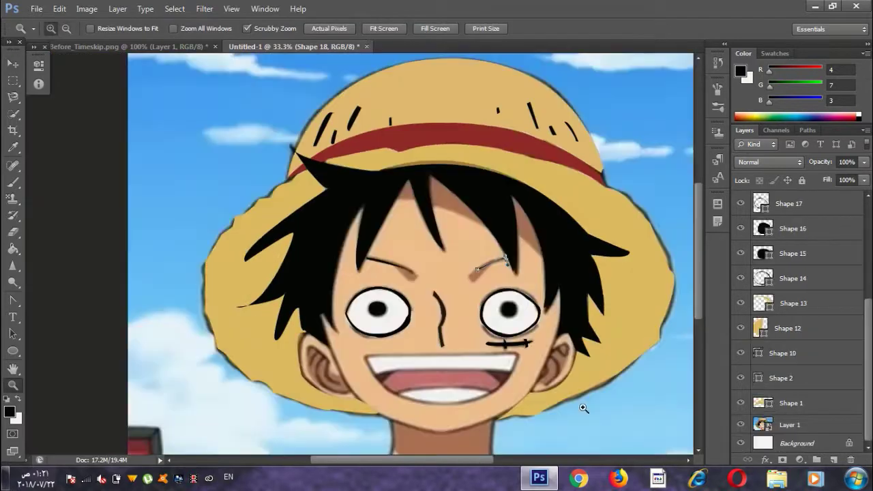
key(p)
click(363, 298)
Complete the black open-mouth outline along the lip and corners
drag(437, 344, 393, 347)
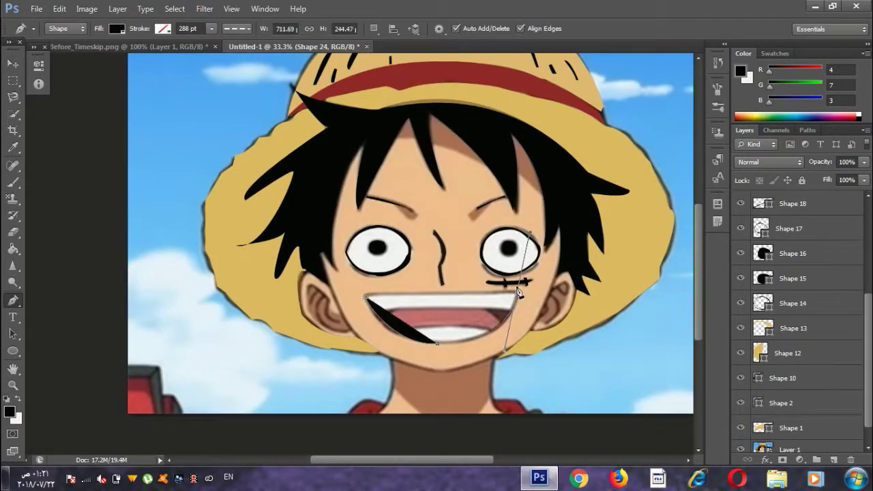
click(517, 292)
click(382, 300)
key(0)
key(0)
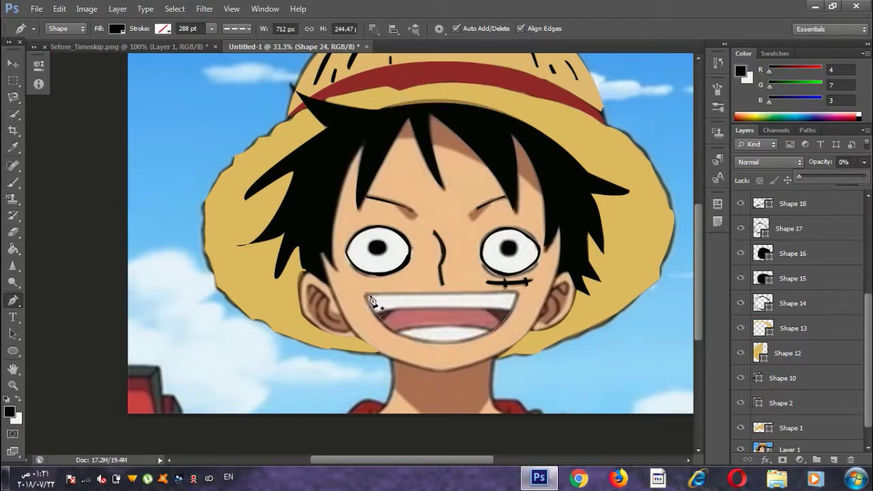
click(368, 295)
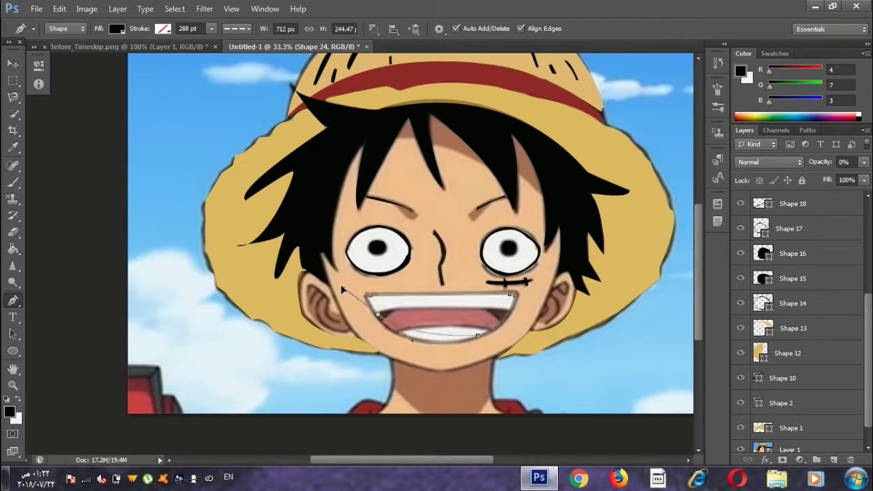
key(0)
Sample the teeth's white and trace the upper and lower teeth shapes
key(i)
click(437, 307)
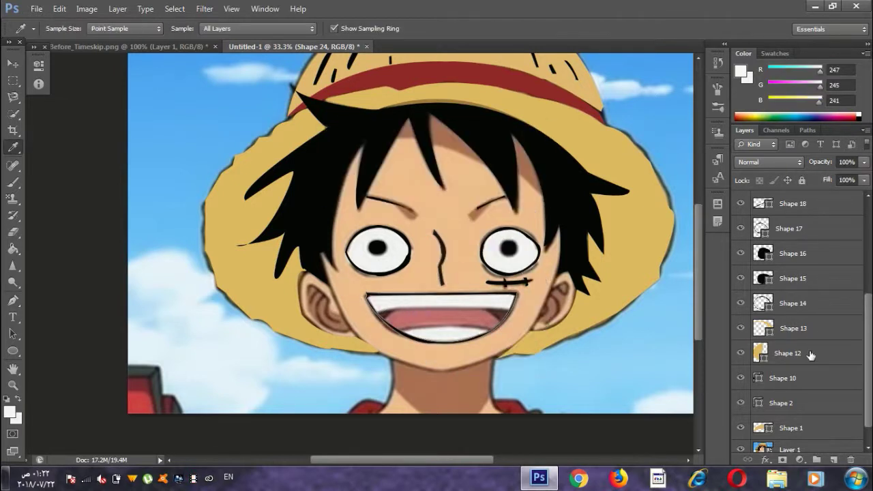
key(ctrl+shift+alt+n)
key(p)
click(114, 31)
click(380, 312)
click(508, 311)
click(516, 294)
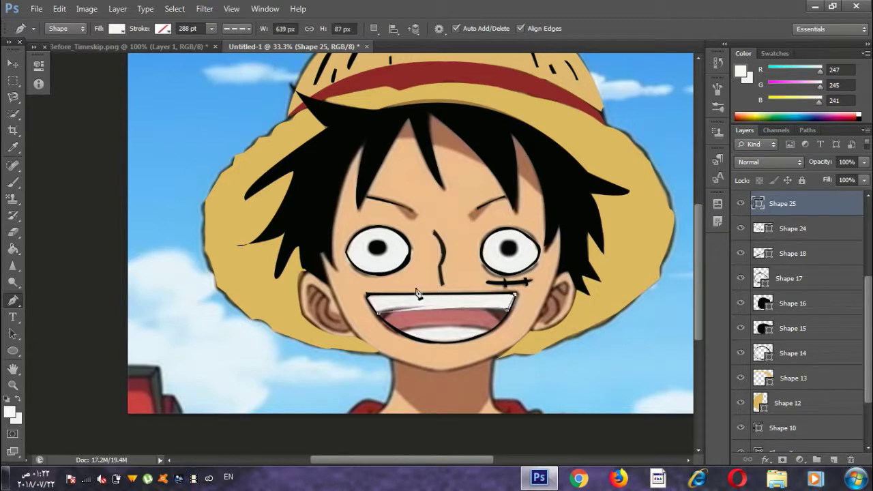
key(Return)
click(489, 330)
click(401, 331)
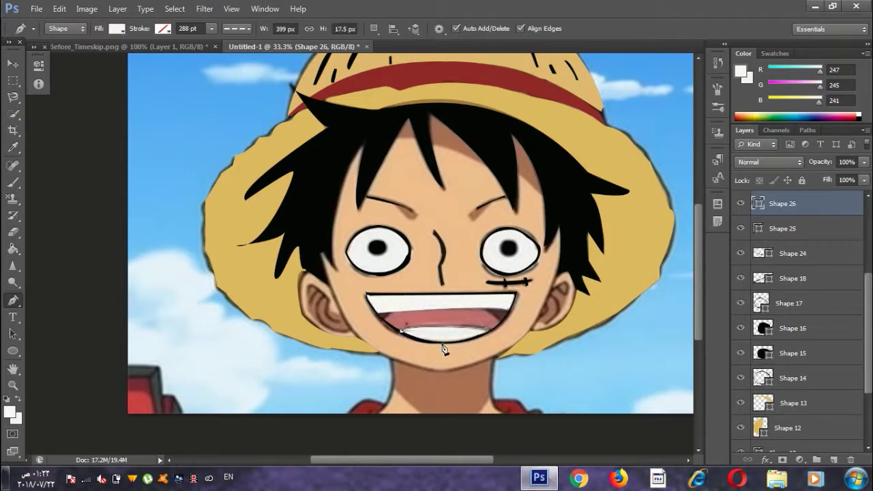
key(Return)
key(Return)
Sample the tongue's pink and trace the tongue shape across the mouth
key(i)
click(443, 317)
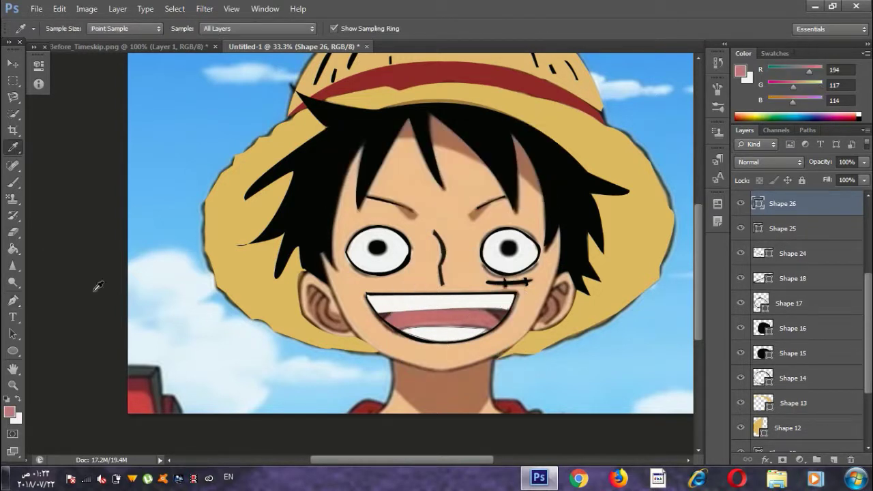
key(p)
click(833, 460)
click(118, 29)
click(389, 328)
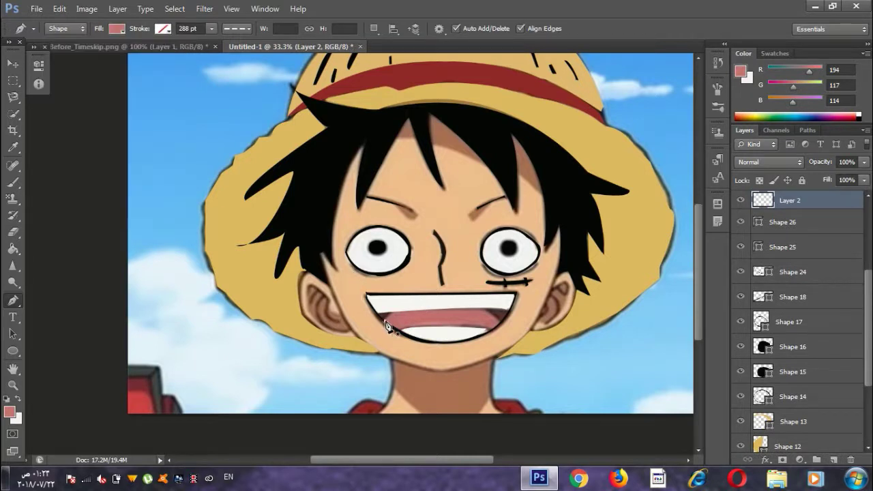
click(397, 310)
click(439, 308)
click(481, 308)
click(503, 322)
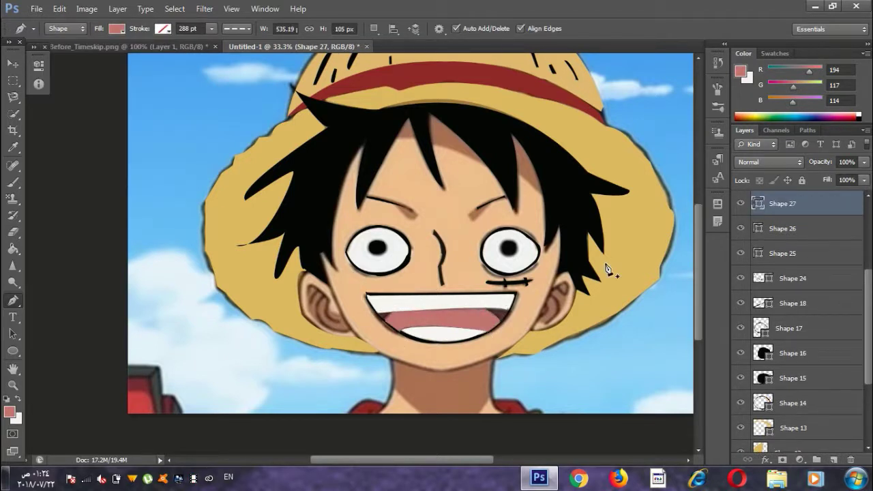
Sample the skin colour and start tracing the face outline along the chin
click(833, 460)
key(i)
click(425, 175)
click(12, 300)
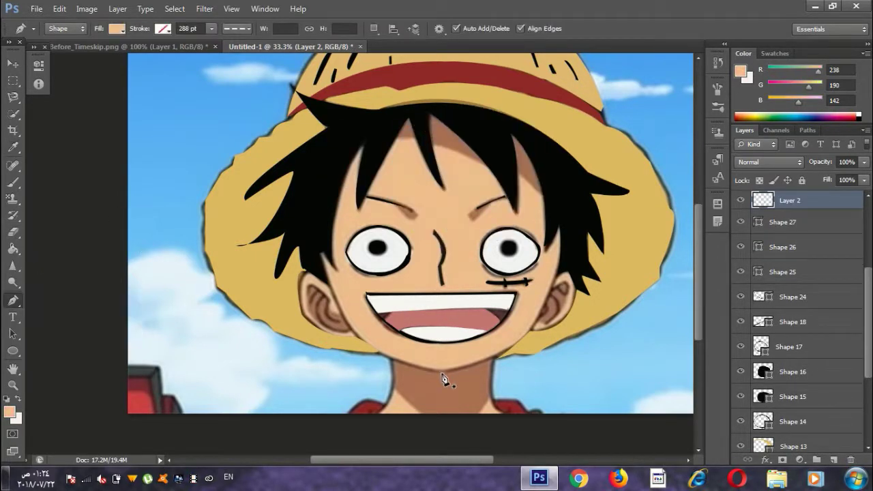
click(442, 374)
scroll(569, 206, up, 3)
scroll(569, 205, down, 3)
scroll(570, 205, down, 2)
drag(523, 289, 526, 271)
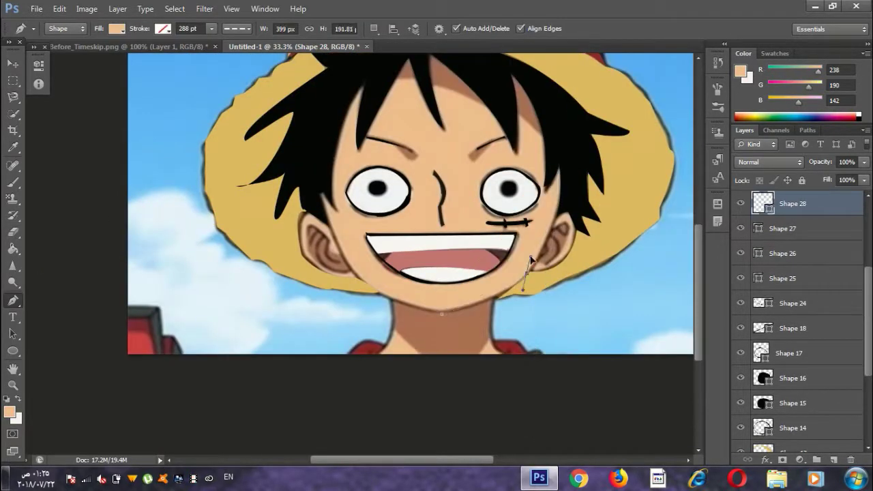
Send the skin face shape beneath all line work and curve it around the cheek and head
key(ctrl+shift+bracketleft)
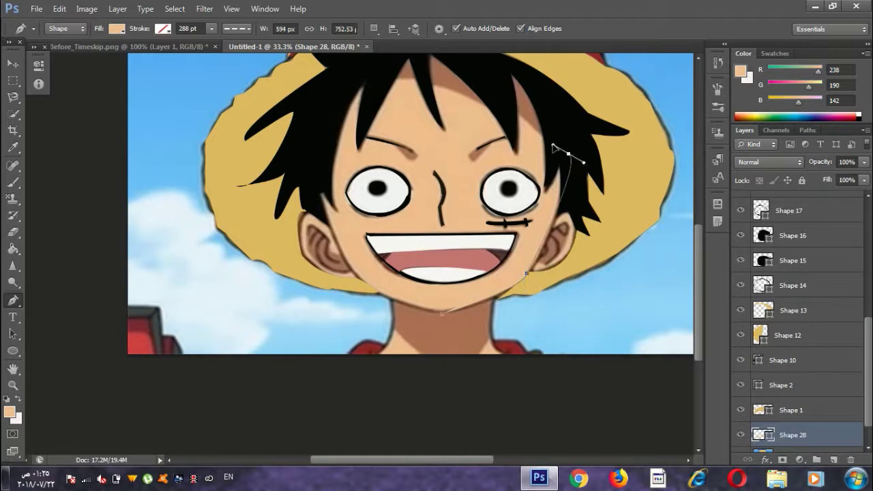
drag(577, 229, 577, 192)
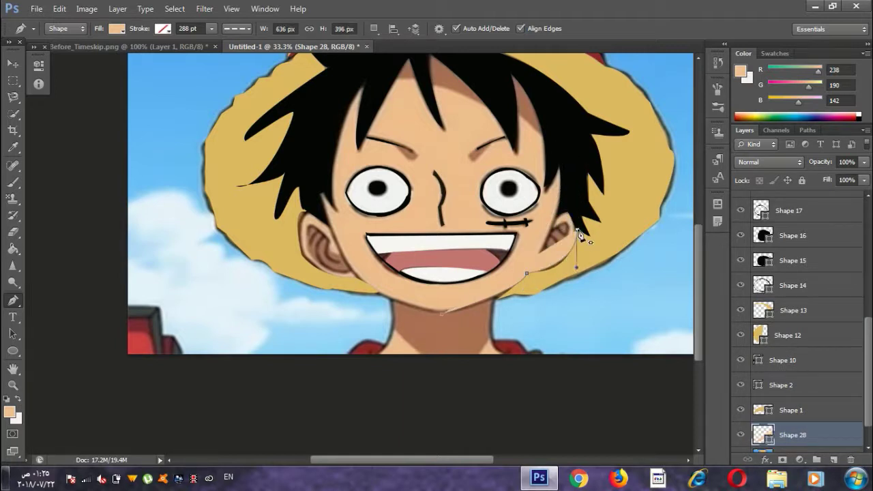
click(577, 231)
drag(425, 57, 212, 66)
mouse_move(332, 276)
mouse_down()
mouse_move(353, 247)
mouse_move(300, 224)
mouse_move(417, 280)
mouse_up()
key(ctrl+z)
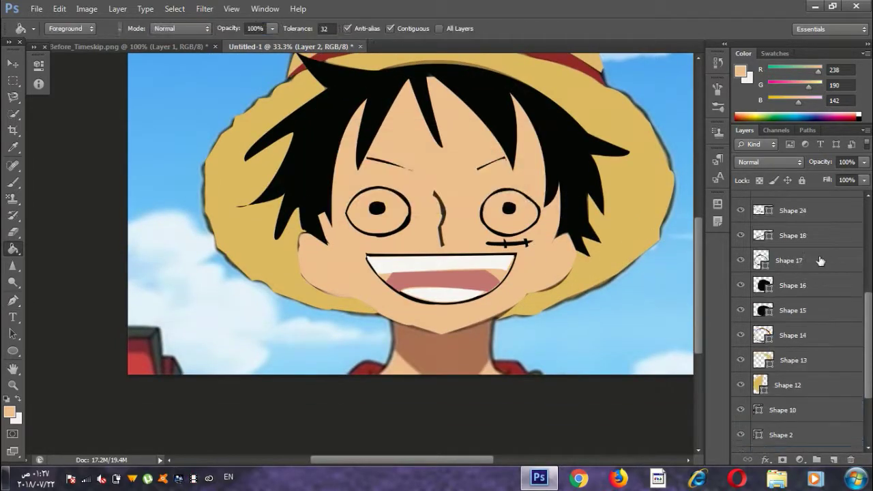
Rasterize the eye shape, fill both eyes white, and set the shape fill to black
click(821, 261)
click(510, 213)
click(398, 190)
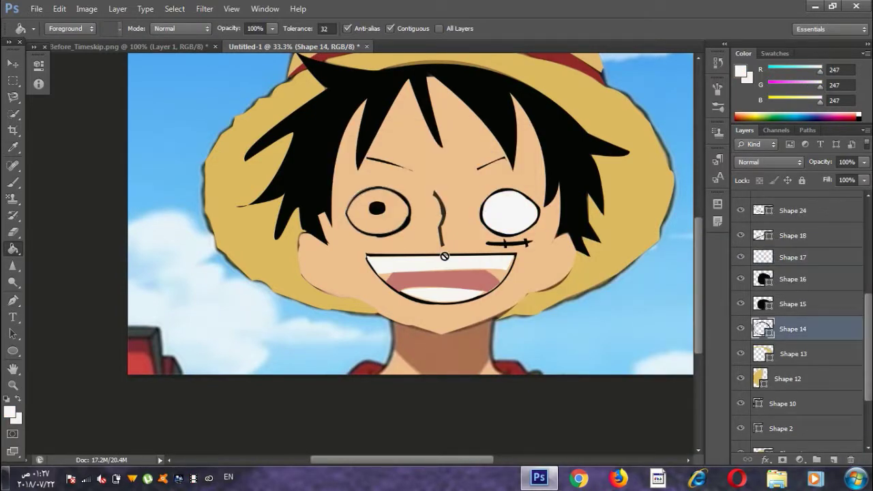
click(361, 216)
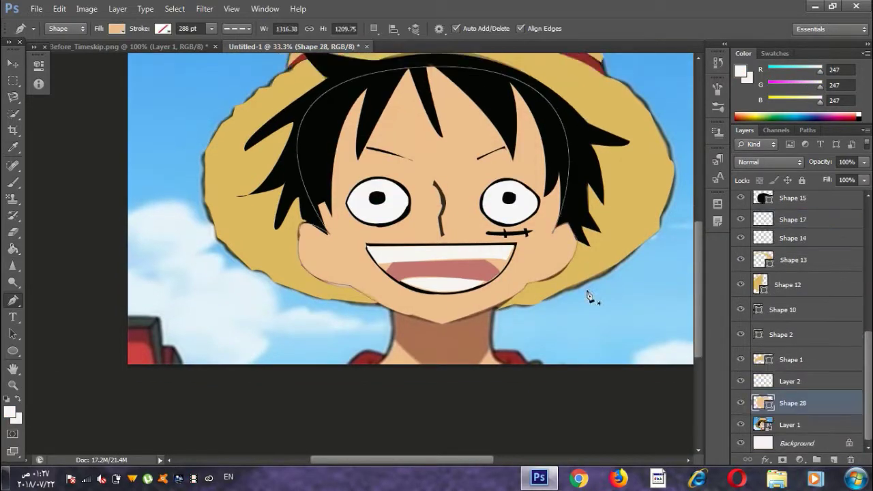
click(118, 28)
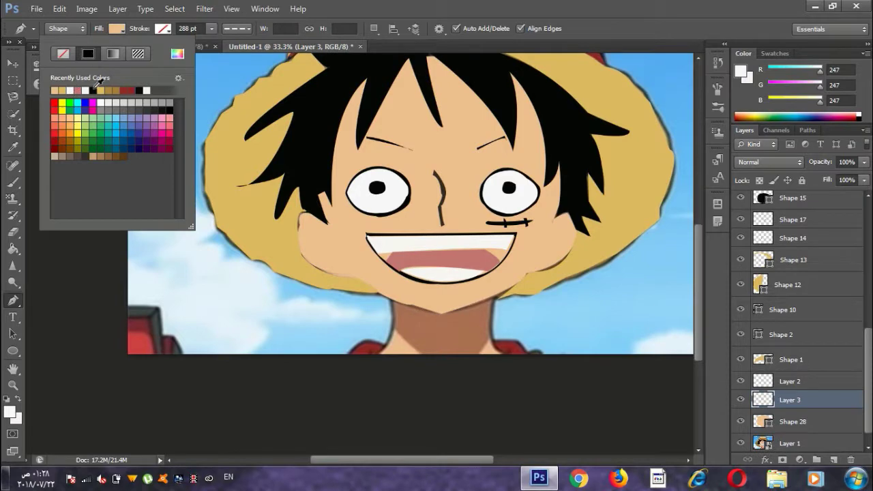
click(94, 90)
Trace the black inner-ear line and upper curl in Luffy's right ear
click(556, 235)
click(551, 260)
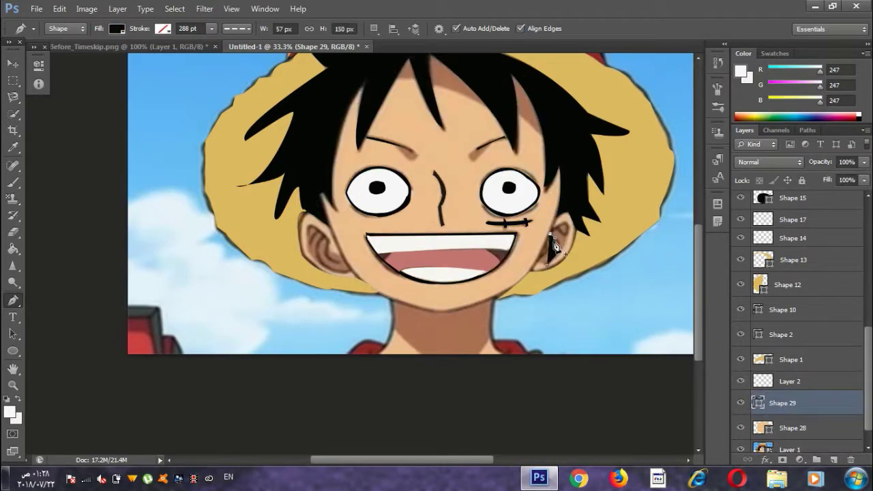
key(Return)
scroll(556, 261, up, 3)
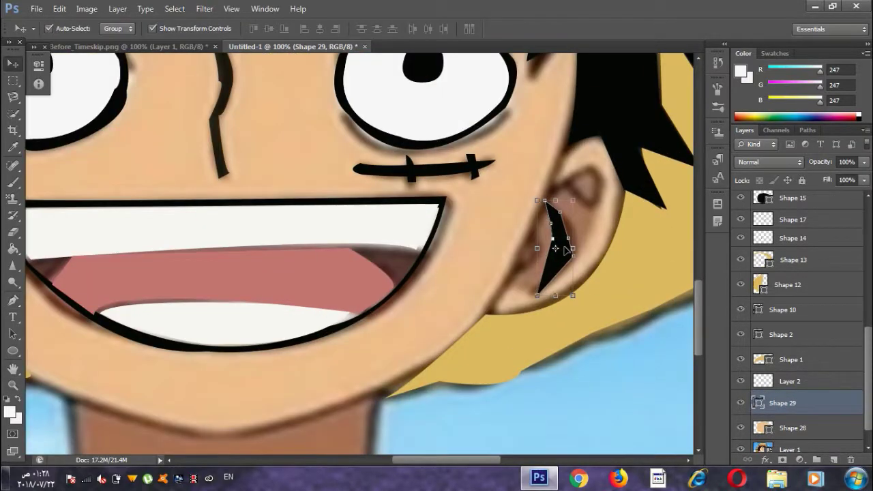
drag(568, 238, 564, 232)
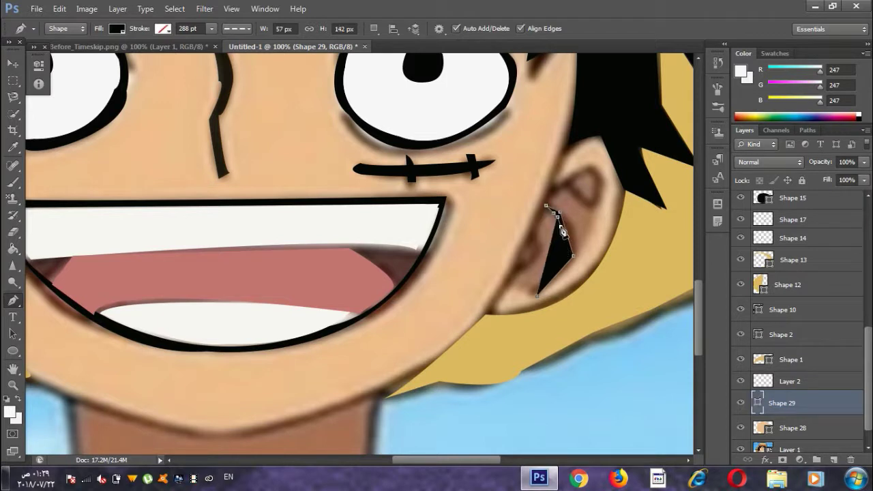
key(Escape)
click(570, 189)
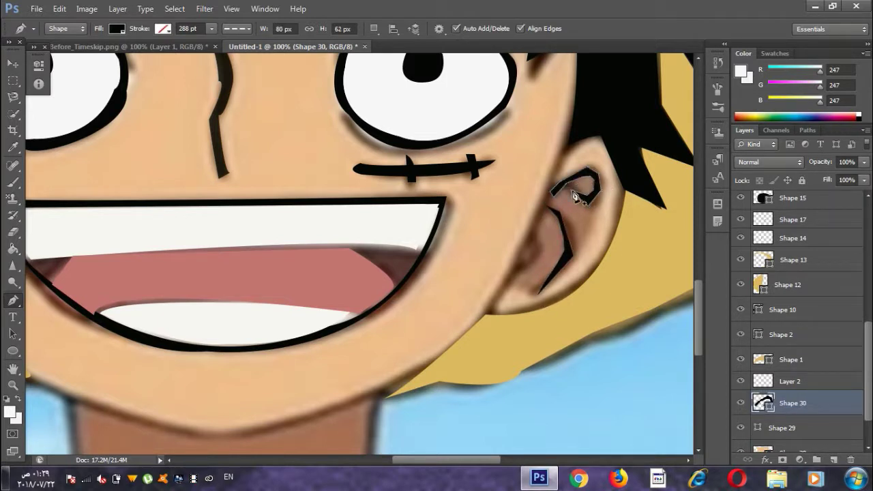
key(Escape)
Trace the left ear's inner line with the shape at 6% opacity
scroll(306, 289, left, 5)
click(302, 285)
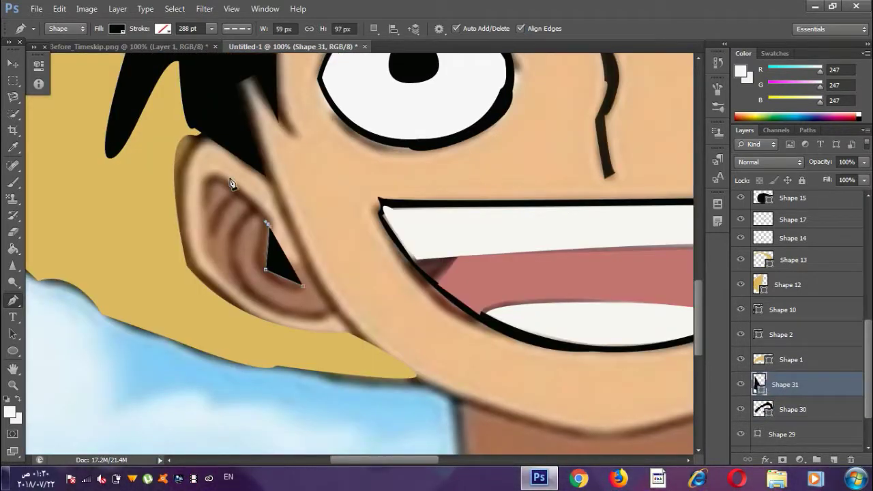
key(0)
key(6)
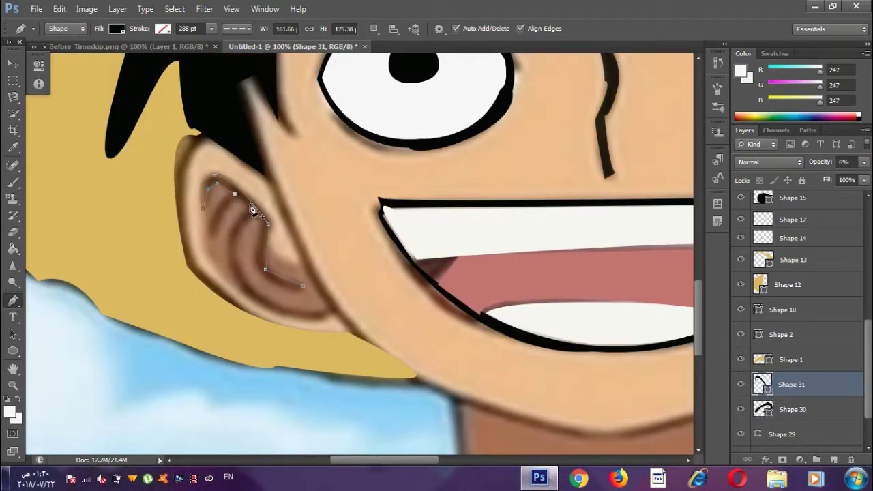
key(Escape)
Outline the left ear rim as a closed black shape, then zoom out to the whole head
click(251, 214)
click(236, 237)
click(294, 320)
click(328, 309)
click(243, 216)
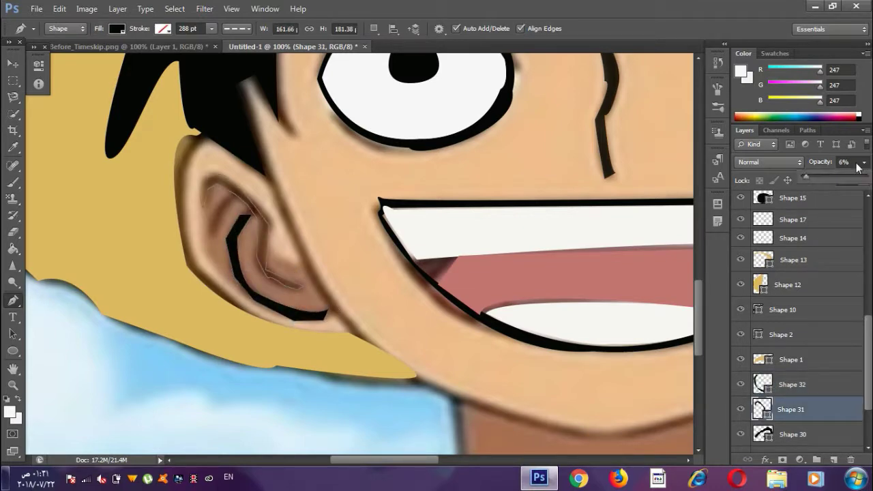
key(z)
alt+click(483, 241)
click(791, 429)
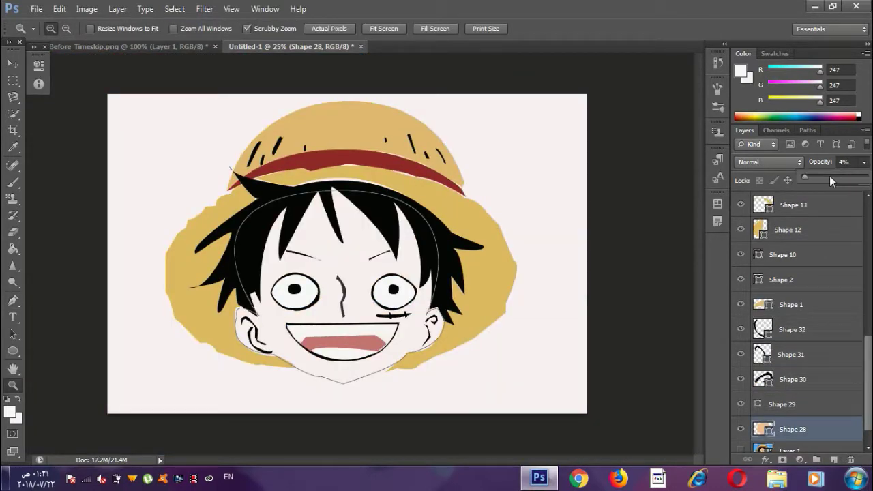
Select every traced shape layer and merge them into one layer with Ctrl+E
key(v)
click(444, 188)
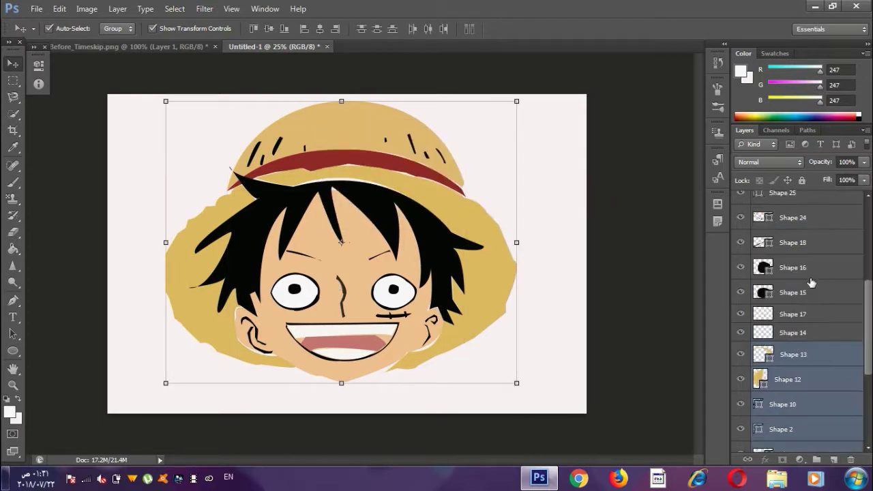
scroll(804, 300, up, 5)
shift+click(791, 268)
key(ctrl+alt+a)
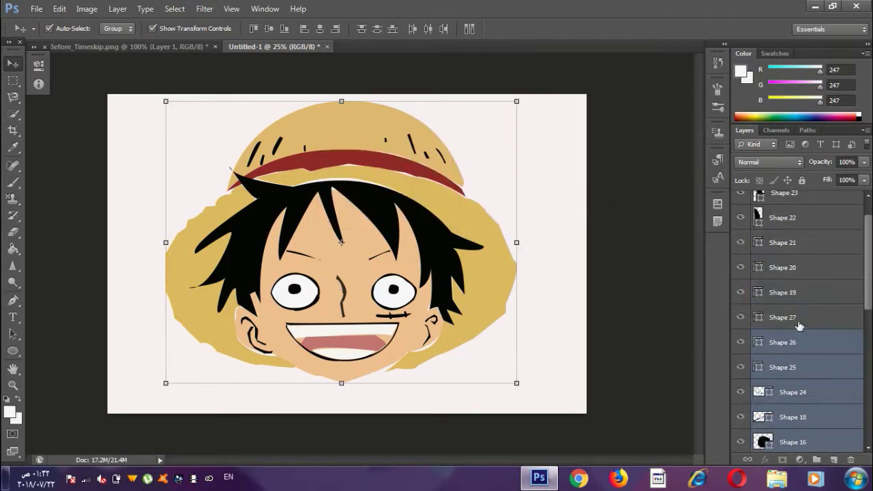
scroll(812, 321, up, 3)
key(ctrl+e)
Create a new wide document, Untitled-3, using a 3000 dimension
key(alt+f)
key(Escape)
key(ctrl+n)
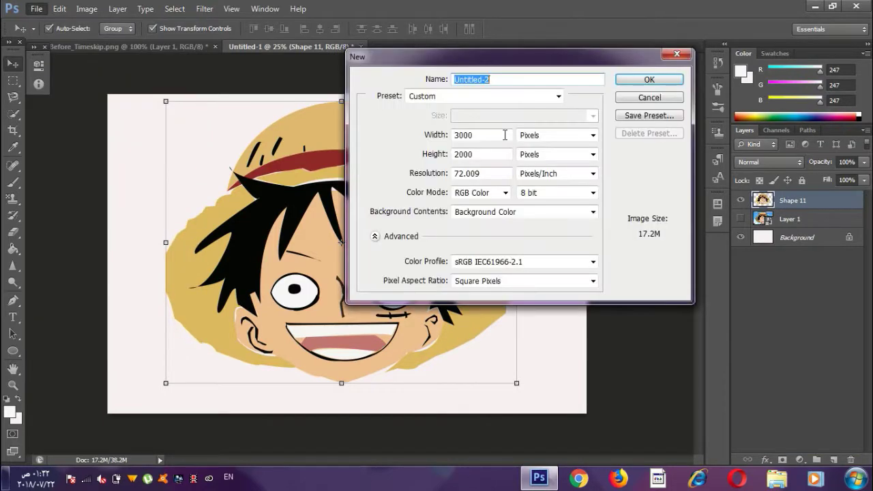
text(3000)
key(Return)
key(p)
key(alt+f)
key(Escape)
key(ctrl+n)
key(Return)
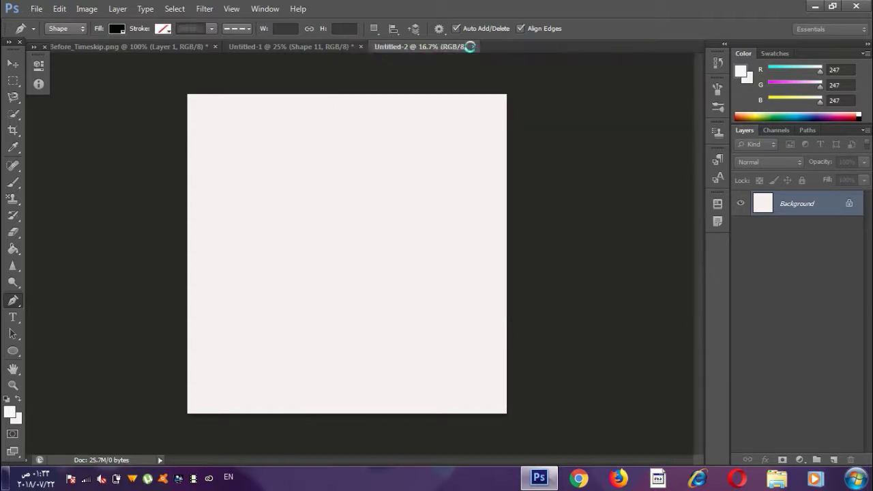
Drag the merged Luffy head into Untitled-3, move it near the top and enlarge it
click(291, 46)
click(15, 66)
key(Return)
drag(341, 259, 359, 257)
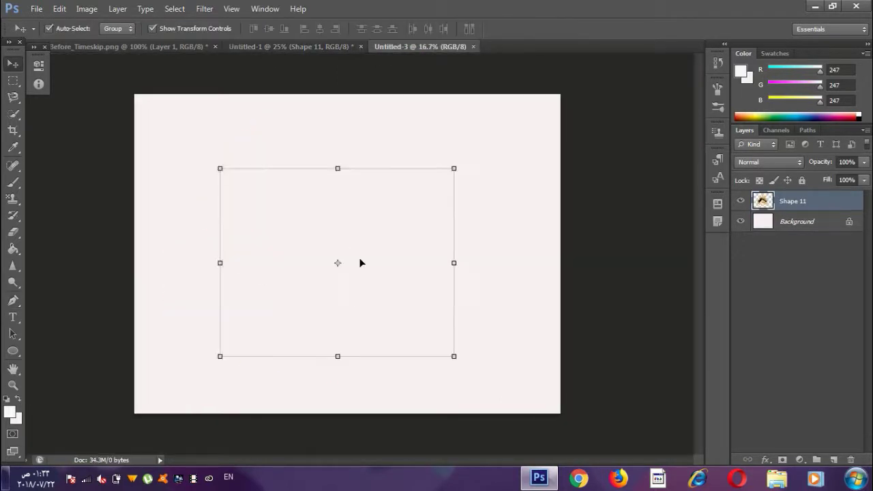
drag(381, 184, 402, 113)
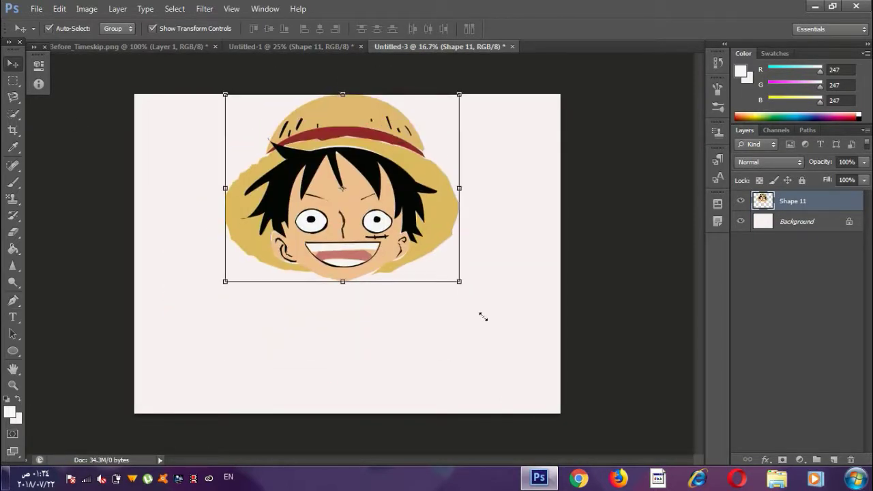
drag(458, 283, 483, 320)
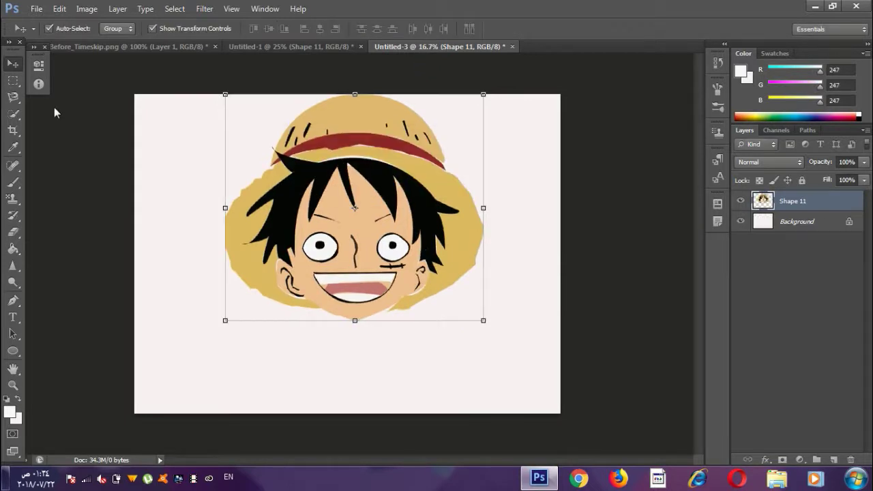
click(848, 221)
click(13, 249)
click(13, 146)
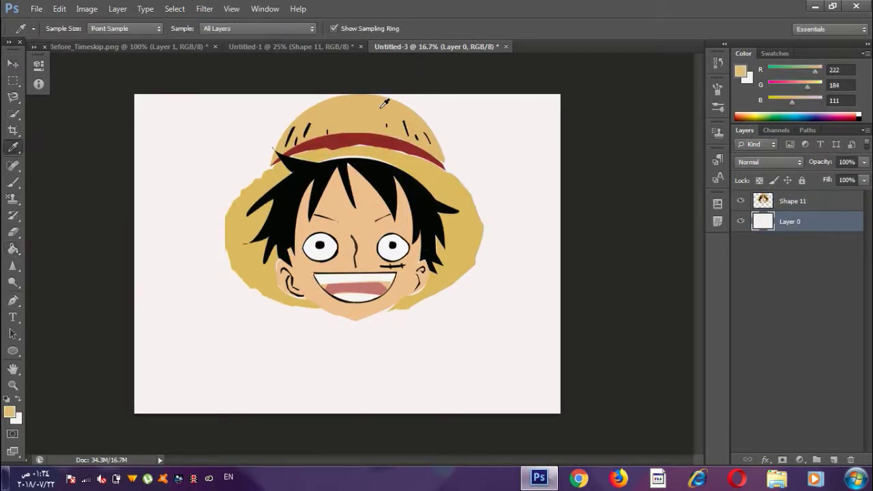
Set the foreground to orange ff9933 and paint-bucket the white background
click(385, 104)
click(10, 411)
click(626, 279)
click(795, 274)
click(13, 249)
click(221, 371)
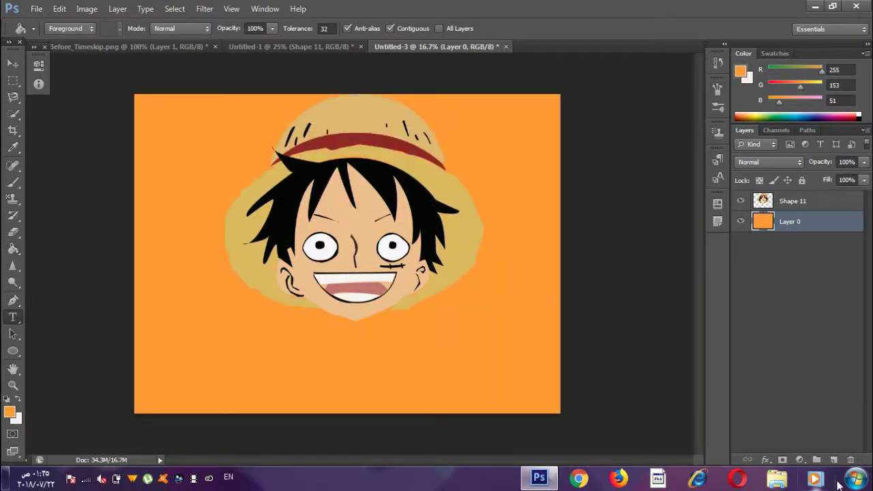
Add a new layer and draw a text box below Luffy's head in Brassett 400 pt
click(12, 63)
click(791, 201)
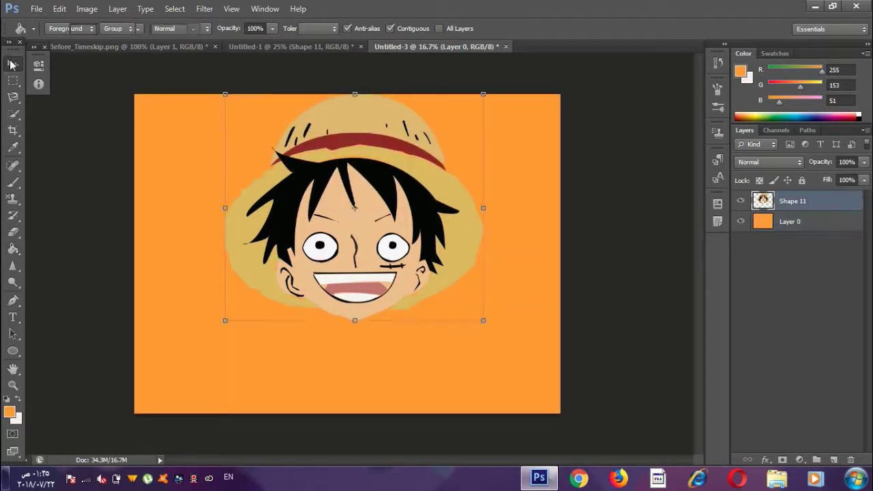
click(833, 459)
key(t)
drag(157, 283, 542, 406)
click(267, 29)
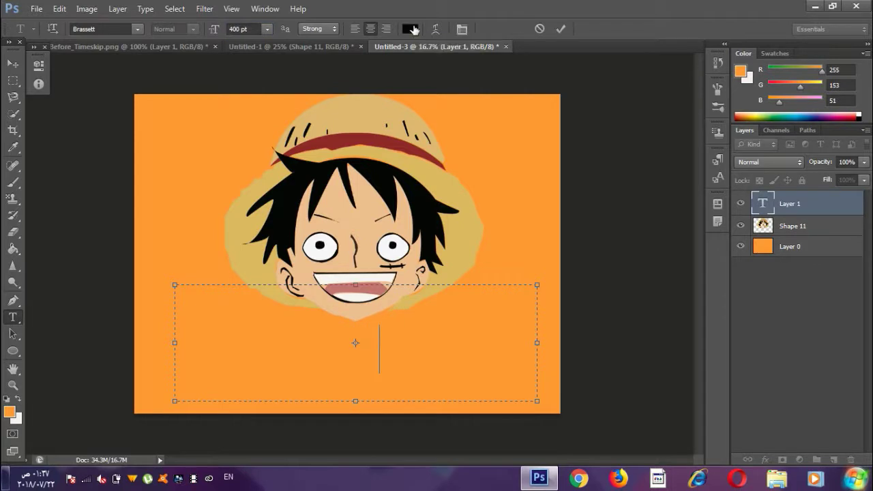
text(LUFFY)
Commit the black LUFFY text and open its Layer Style dialog
click(821, 199)
double_click(820, 199)
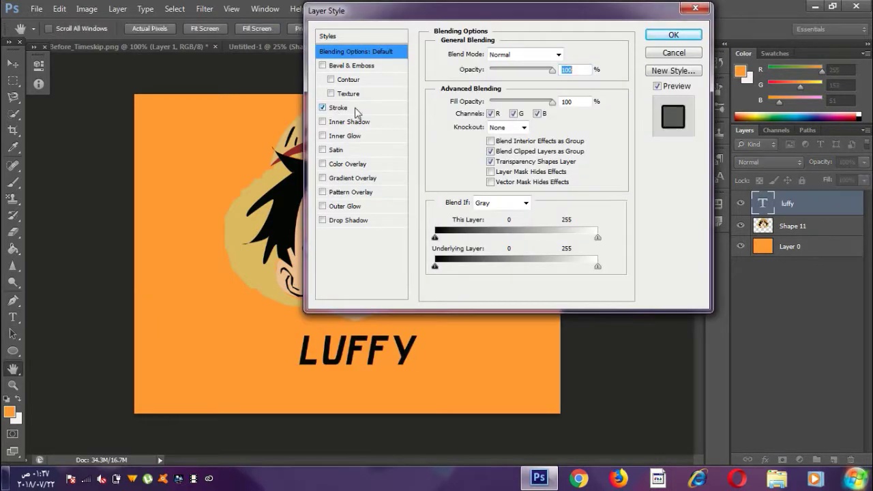
Add a light-green Stroke (62fa8d) of size 49 to the LUFFY text
click(355, 109)
click(465, 142)
click(673, 378)
click(595, 280)
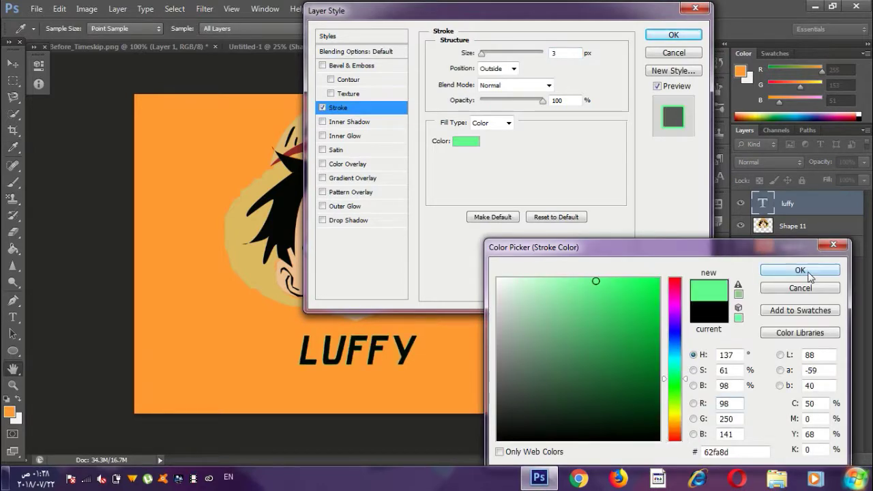
click(800, 270)
drag(481, 53, 489, 54)
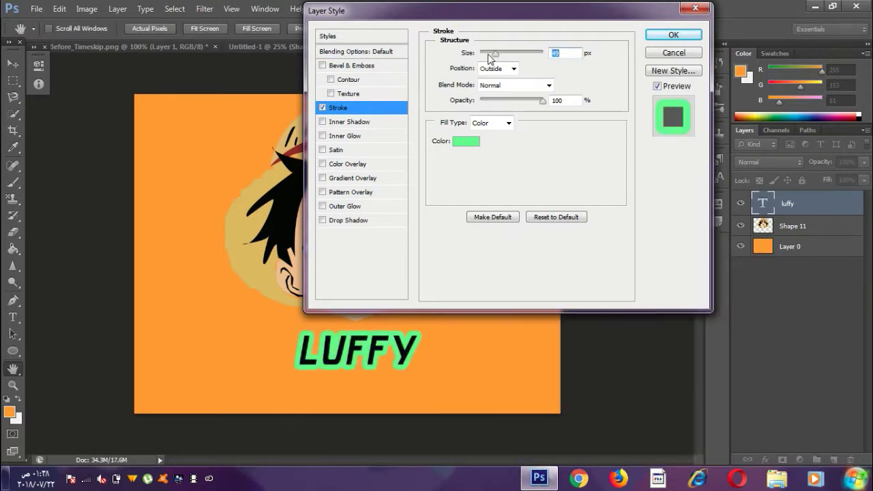
Add a green Outer Glow with Linear Dodge (Add) blending and 17% spread, and apply both styles
click(345, 206)
click(467, 99)
click(681, 377)
click(800, 270)
drag(481, 150, 491, 149)
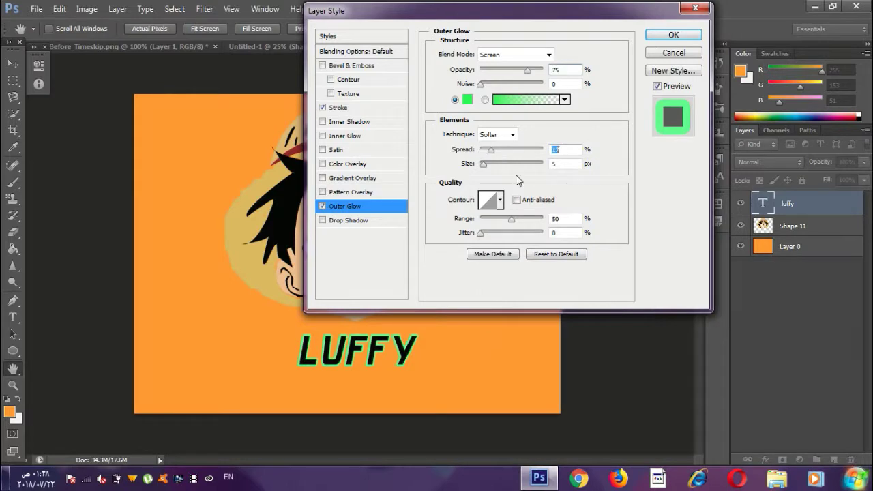
click(515, 54)
click(511, 195)
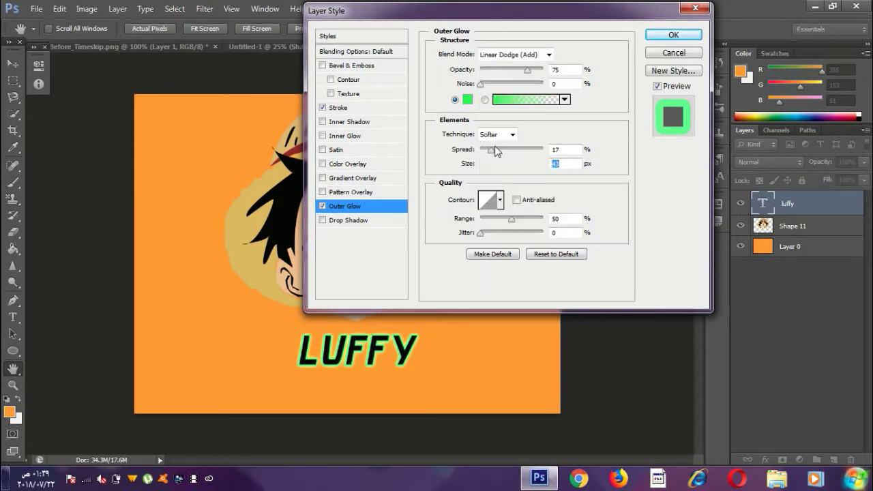
click(673, 34)
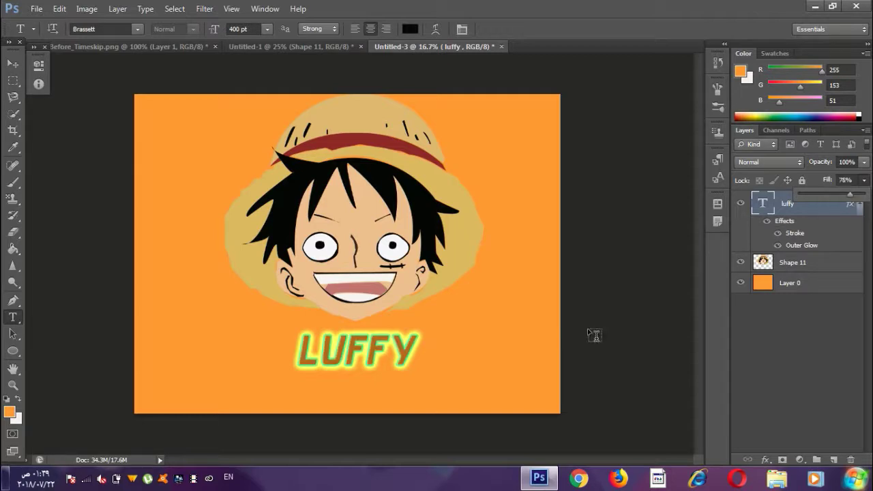
click(36, 8)
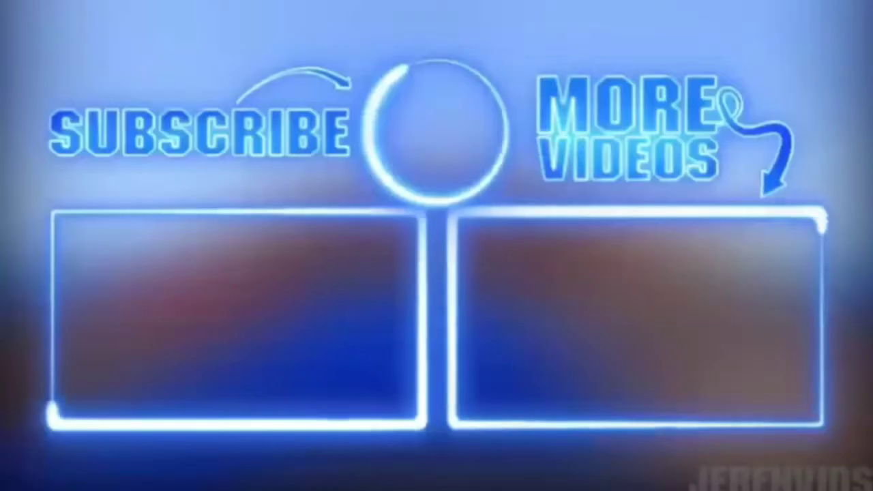